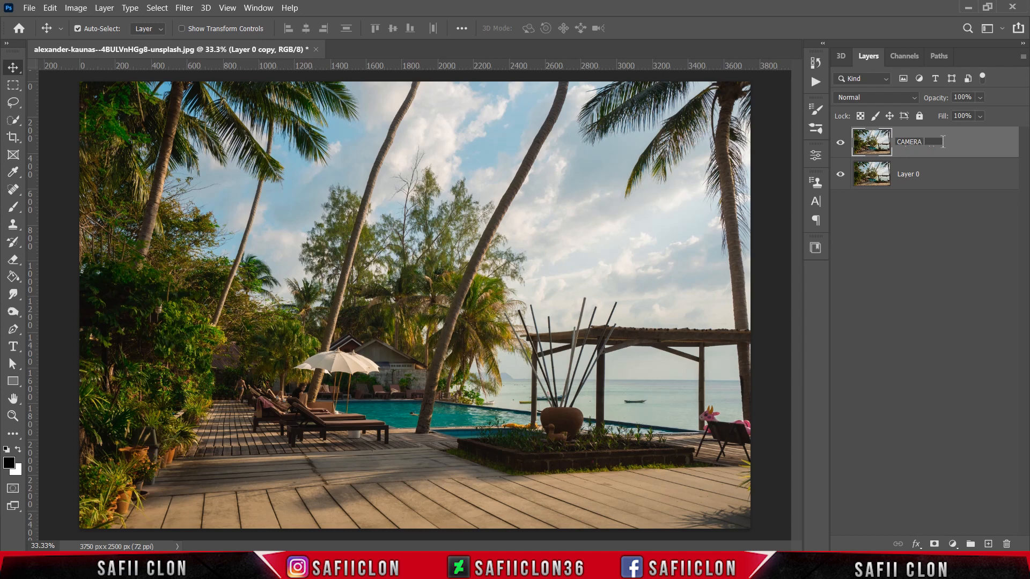
Name the upper layer CAMERA RAW and rename the lower layer, Layer 0, as ORIGINAL
{"action": "type", "text": "W"}
{"action": "key", "text": "Return"}
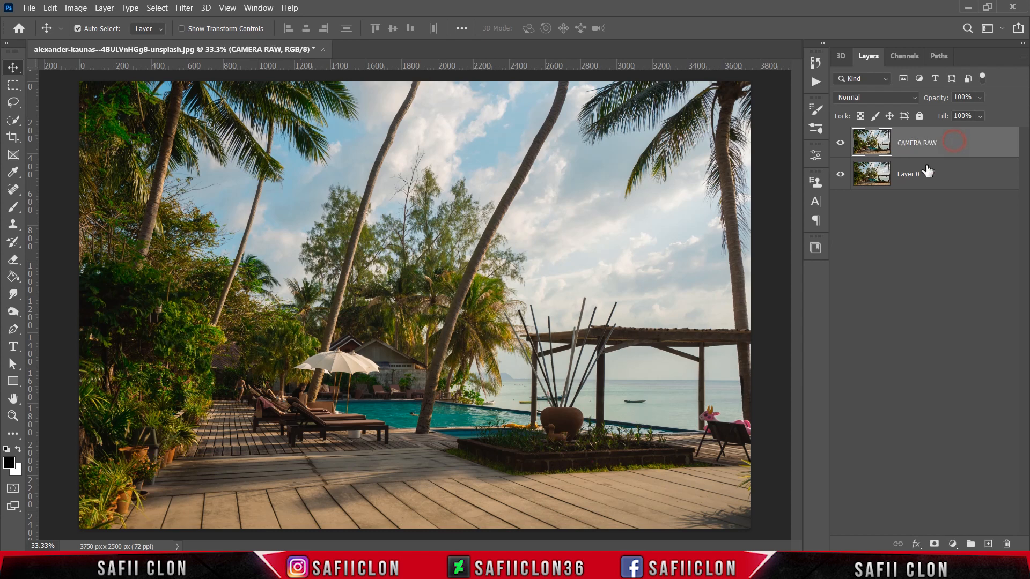
{"action": "left_click", "coordinate": [906, 177]}
{"action": "double_click", "coordinate": [905, 175]}
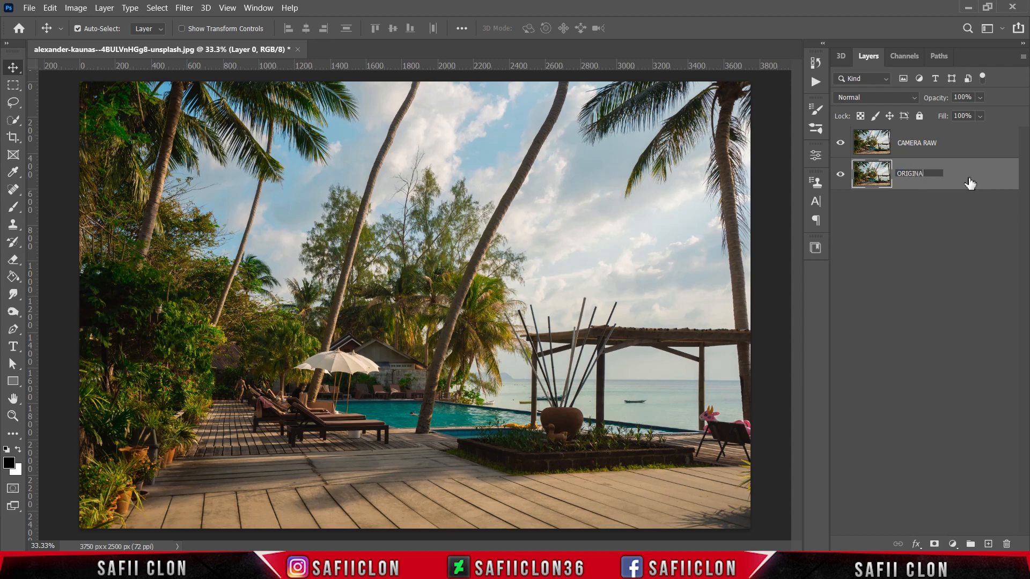
{"action": "key", "text": "Return"}
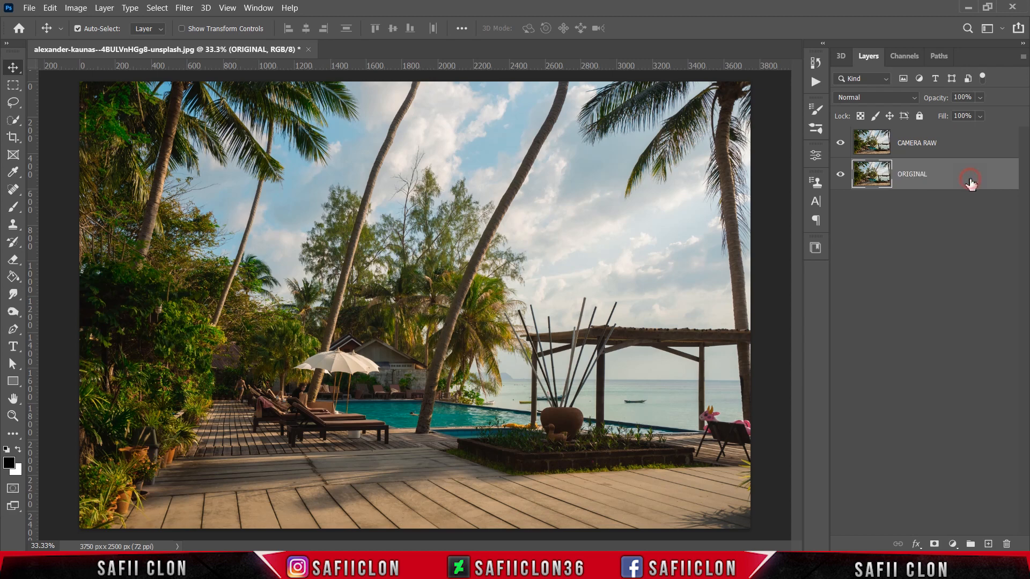
Convert the CAMERA RAW layer to a smart object and open the Camera Raw Filter on it
{"action": "left_click", "coordinate": [957, 148]}
{"action": "right_click", "coordinate": [957, 149]}
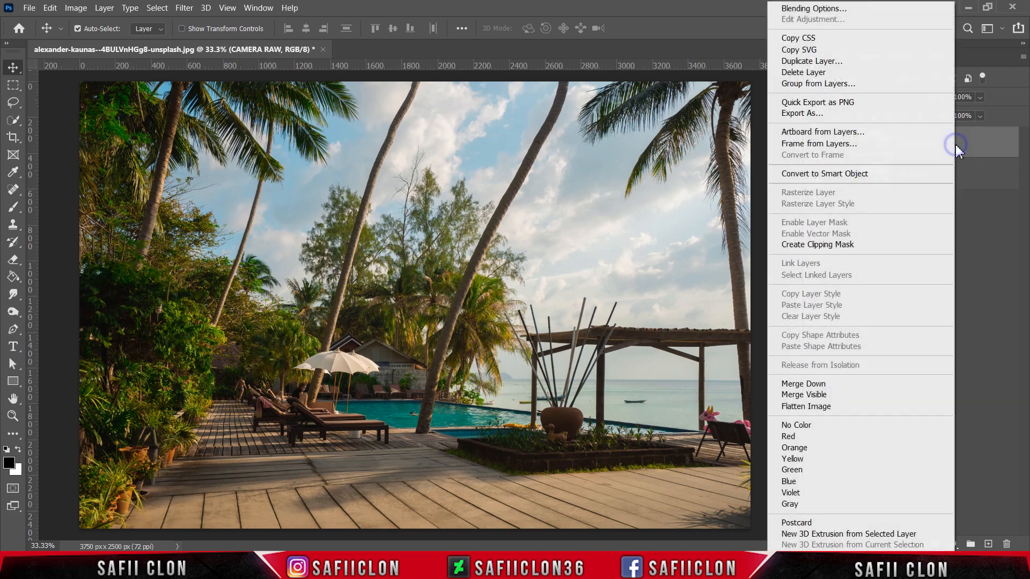
{"action": "left_click", "coordinate": [829, 172]}
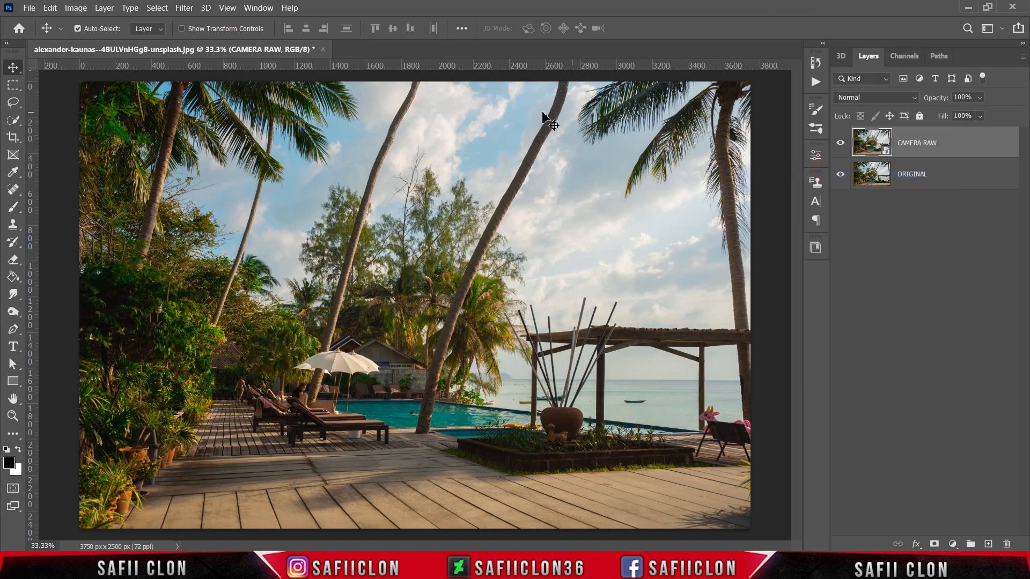
{"action": "left_click", "coordinate": [184, 8]}
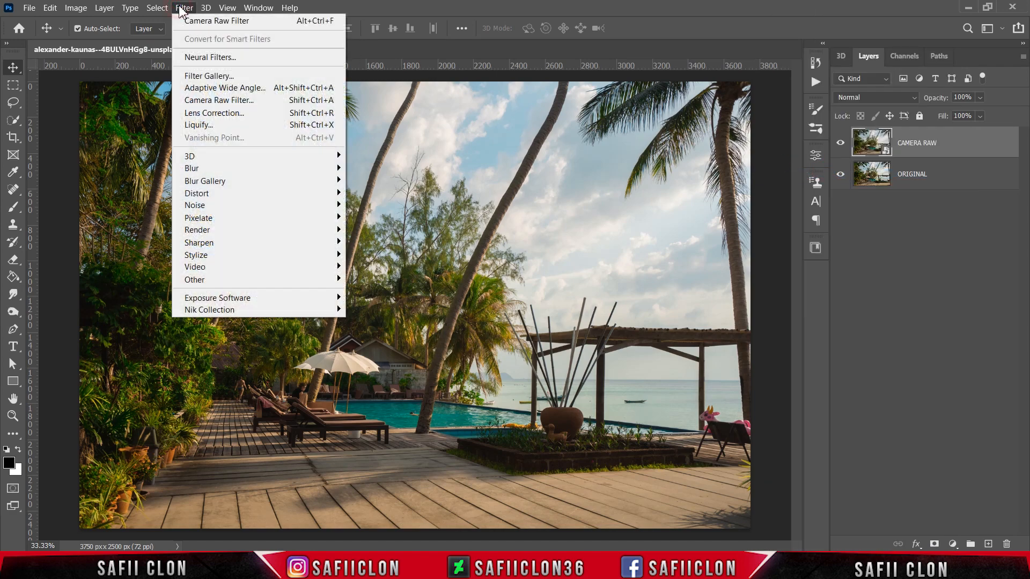
{"action": "left_click", "coordinate": [225, 101]}
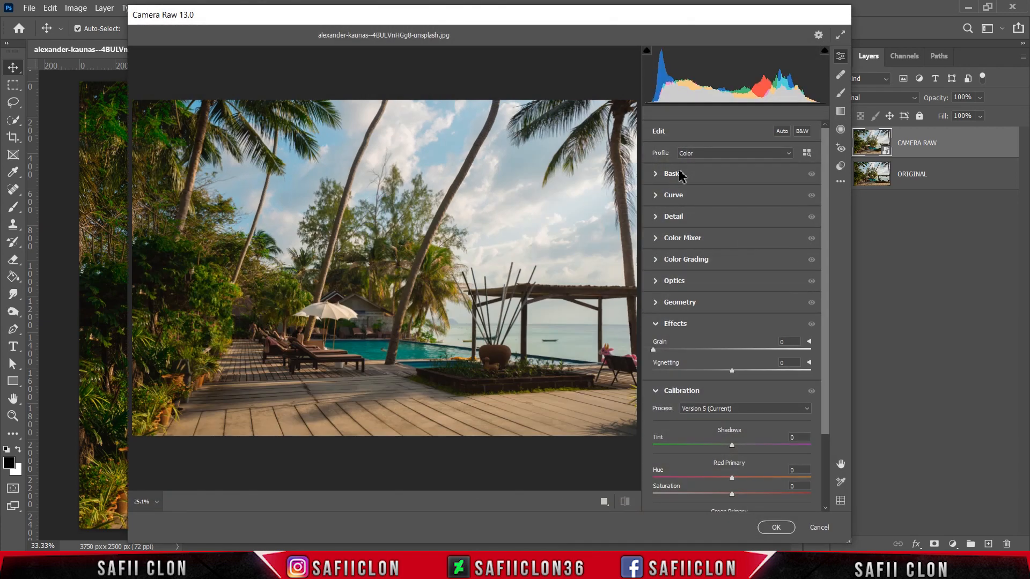
In the Basic adjustments, set Temperature +10, Contrast +14, Highlights +40, Shadows +5, Whites -100 and Blacks +50
{"action": "left_click", "coordinate": [671, 175]}
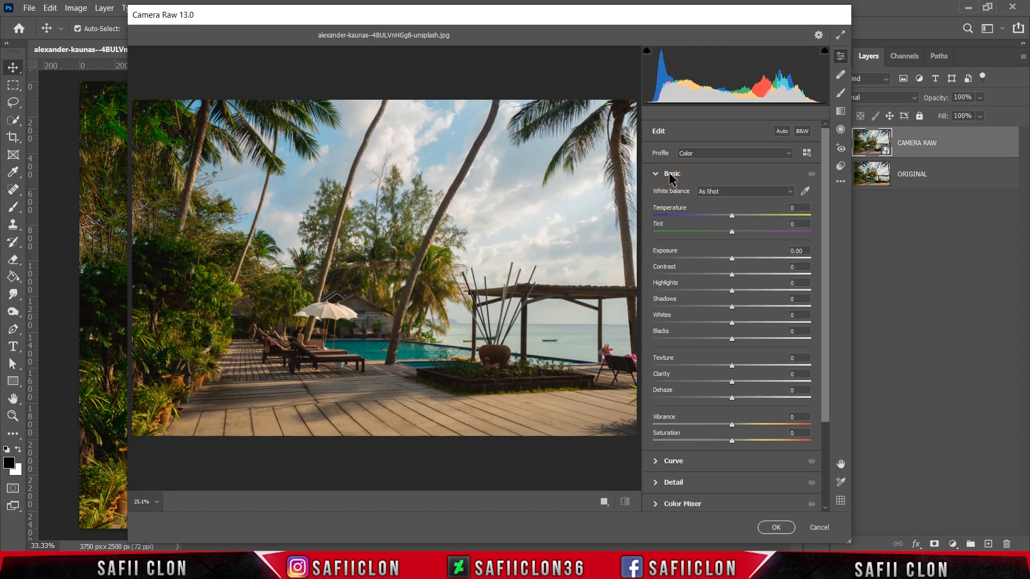
{"action": "left_click_drag", "start_coordinate": [826, 202], "coordinate": [834, 226]}
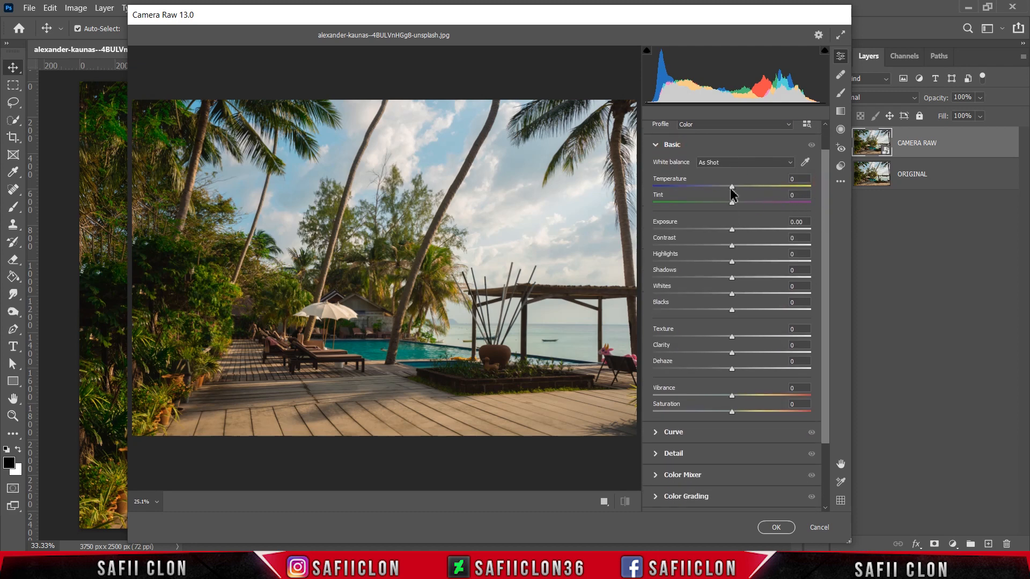
{"action": "left_click_drag", "start_coordinate": [732, 187], "coordinate": [739, 188]}
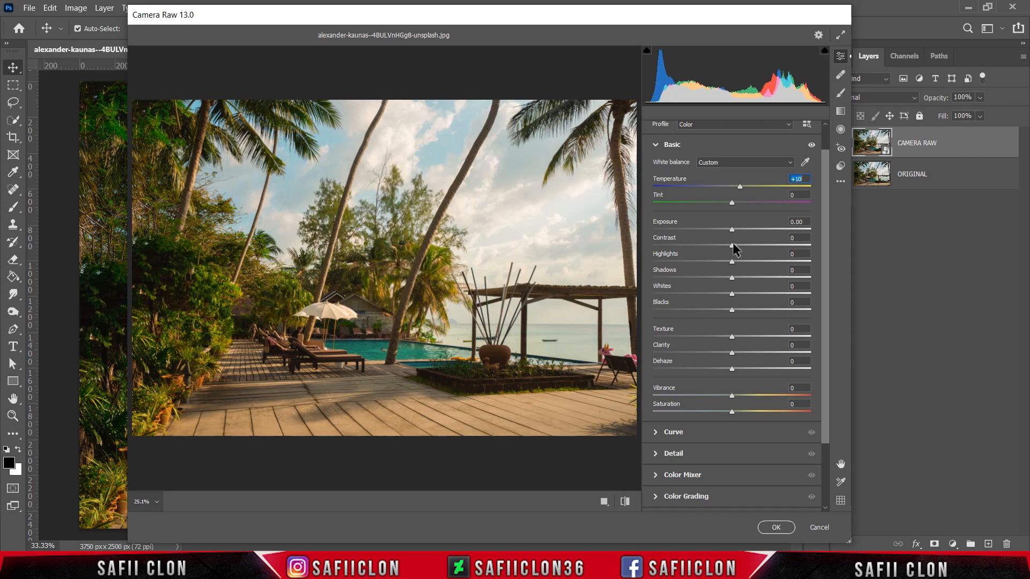
{"action": "left_click_drag", "start_coordinate": [735, 247], "coordinate": [736, 278]}
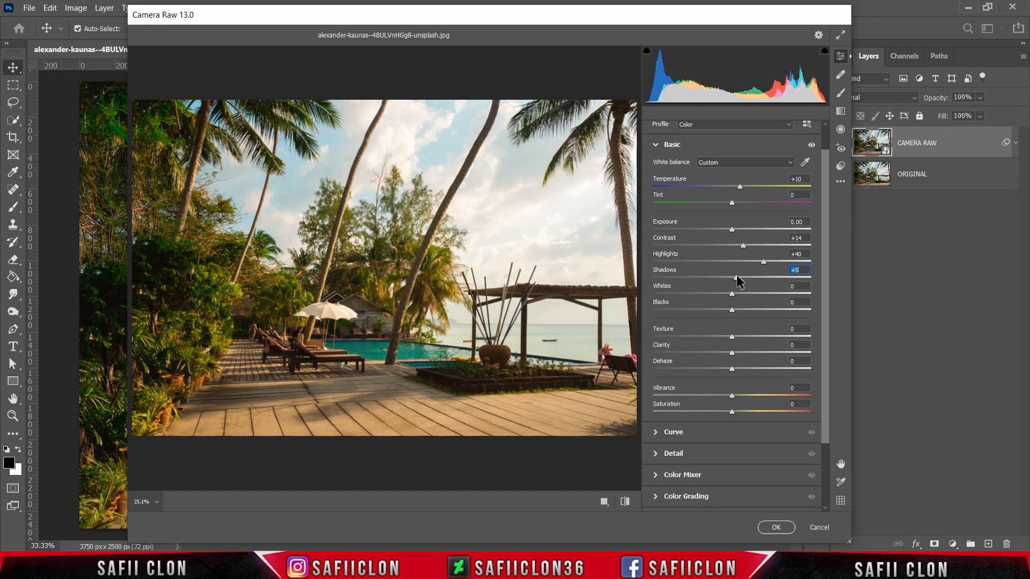
{"action": "left_click_drag", "start_coordinate": [731, 294], "coordinate": [650, 296]}
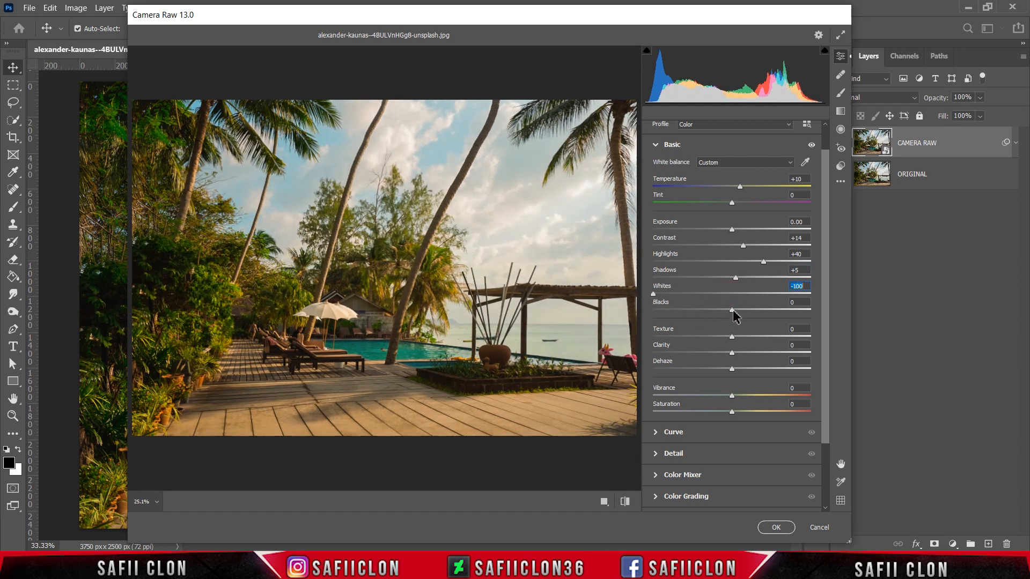
{"action": "left_click_drag", "start_coordinate": [733, 310], "coordinate": [774, 310]}
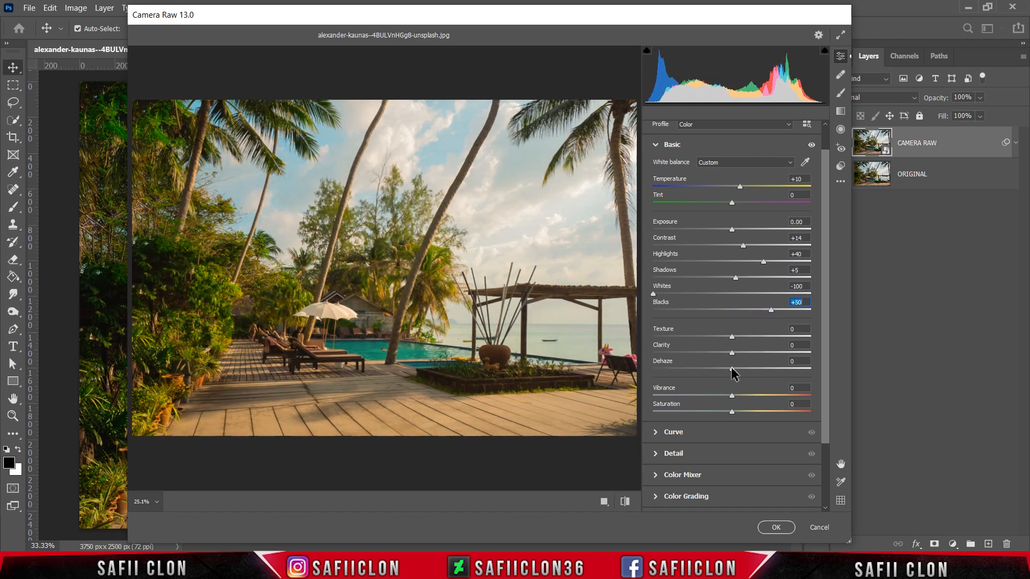
Set Dehaze to +18, Vibrance to +10 and Saturation to -9 in the Basic adjustments
{"action": "left_click_drag", "start_coordinate": [734, 370], "coordinate": [749, 371]}
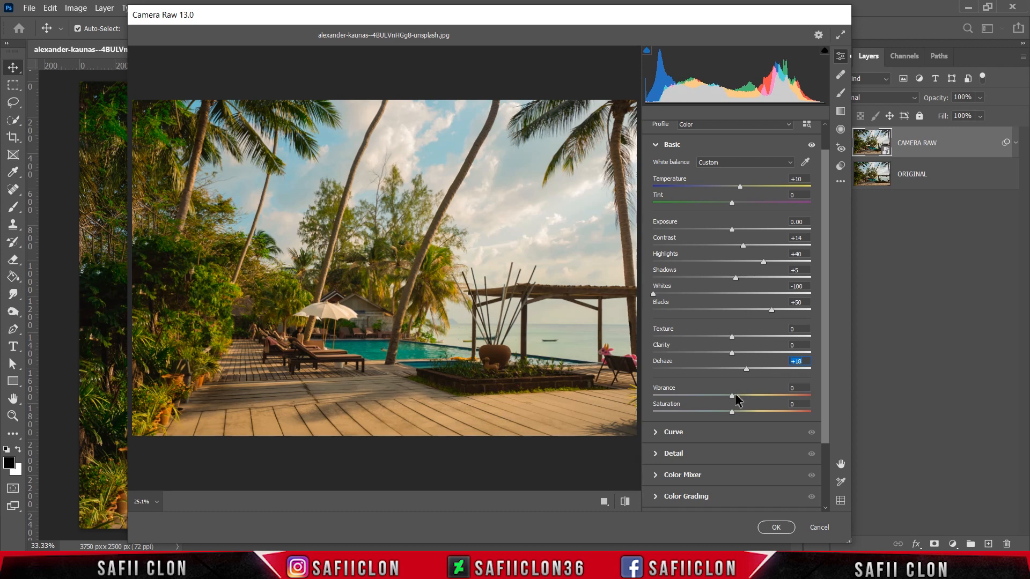
{"action": "left_click_drag", "start_coordinate": [734, 398], "coordinate": [742, 398]}
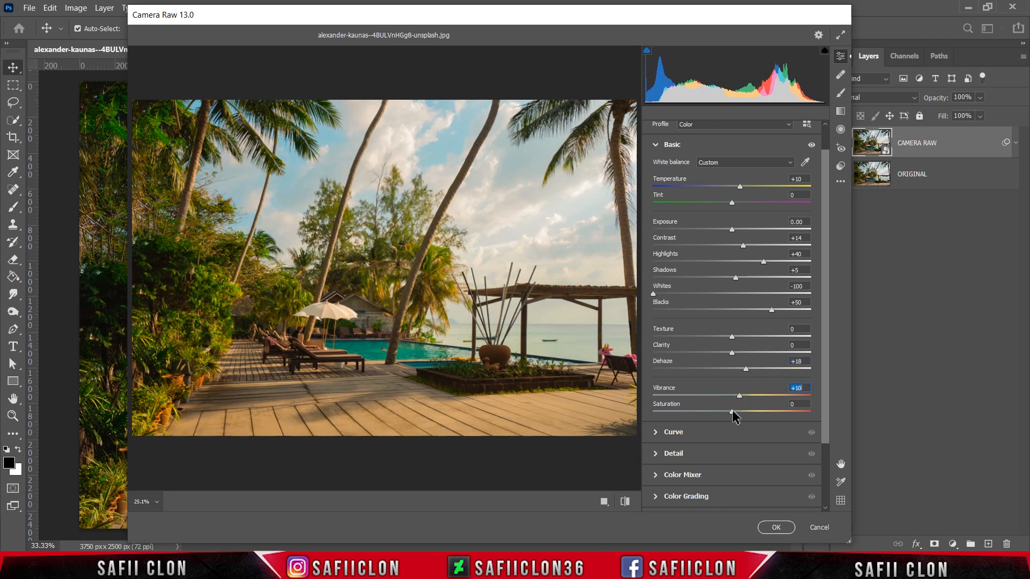
{"action": "left_click_drag", "start_coordinate": [733, 413], "coordinate": [727, 415]}
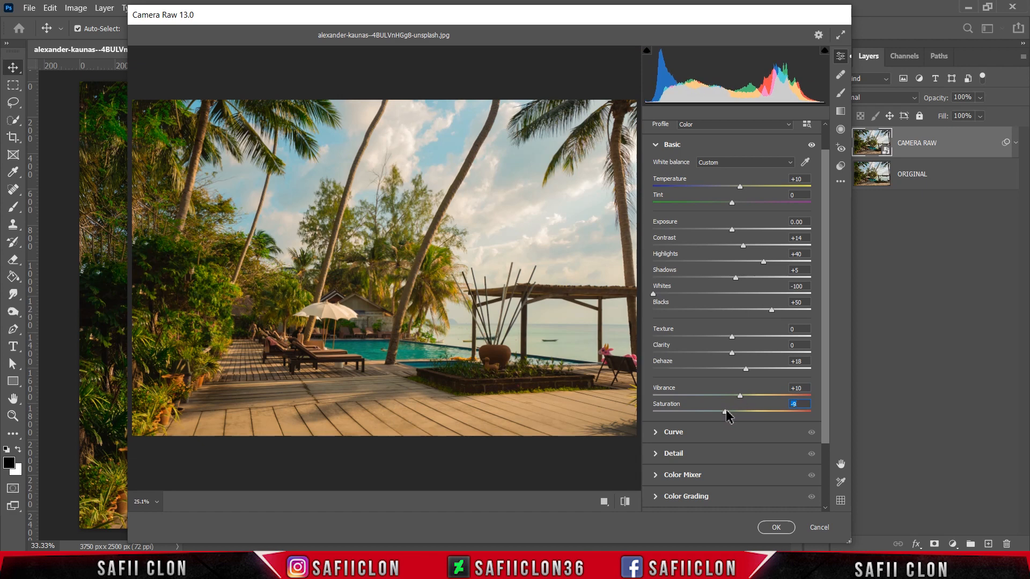
Add a midtone point to the RGB point curve with input 139 and output 113
{"action": "left_click_drag", "start_coordinate": [824, 350], "coordinate": [818, 414]}
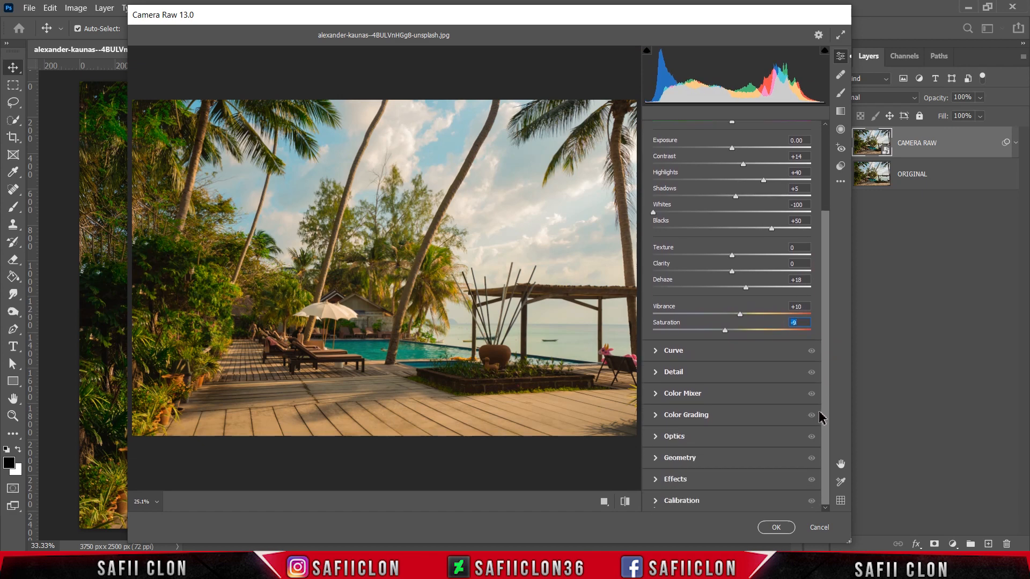
{"action": "left_click", "coordinate": [675, 351]}
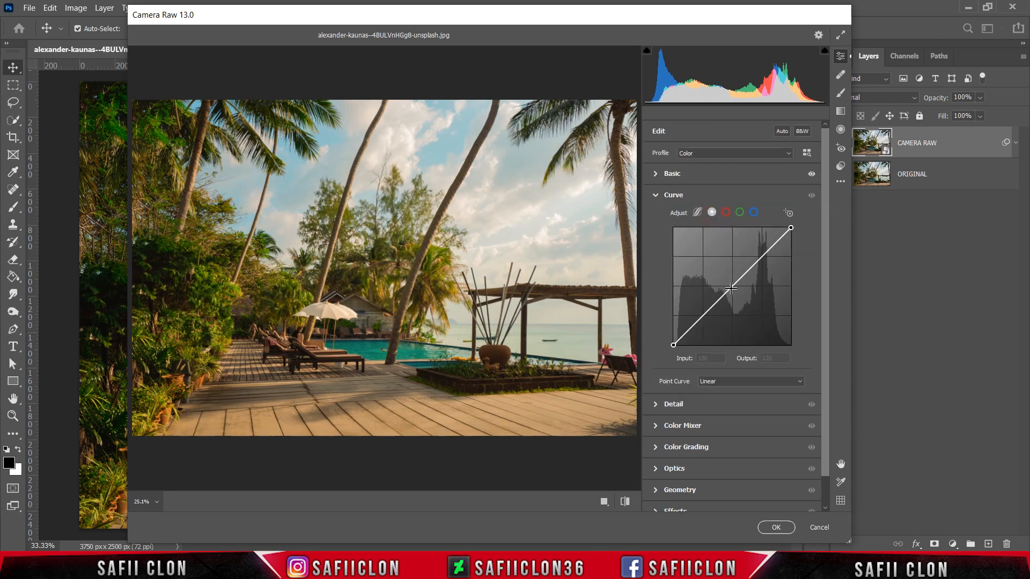
{"action": "left_click", "coordinate": [731, 288]}
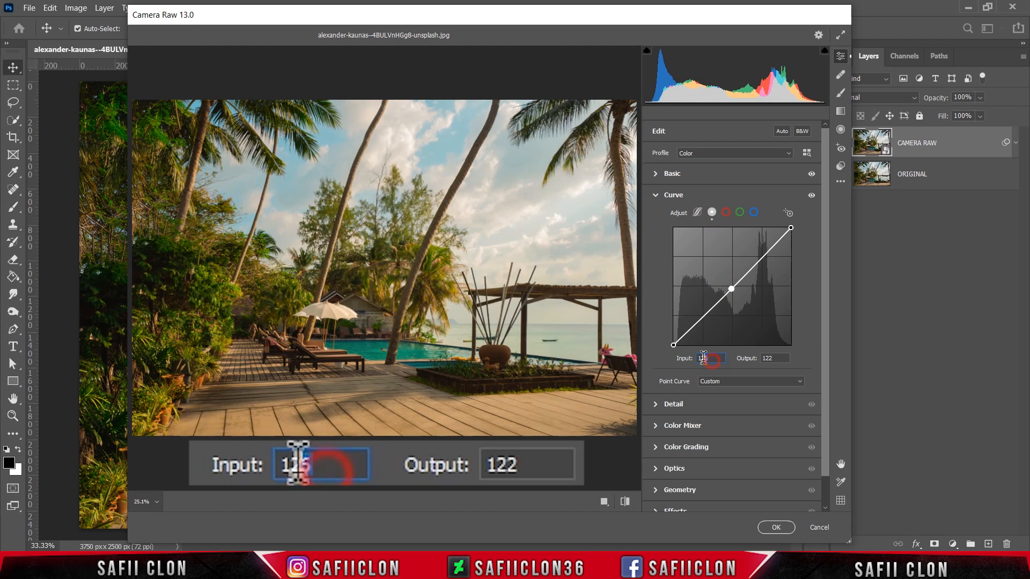
{"action": "double_click", "coordinate": [703, 358]}
{"action": "type", "text": "139"}
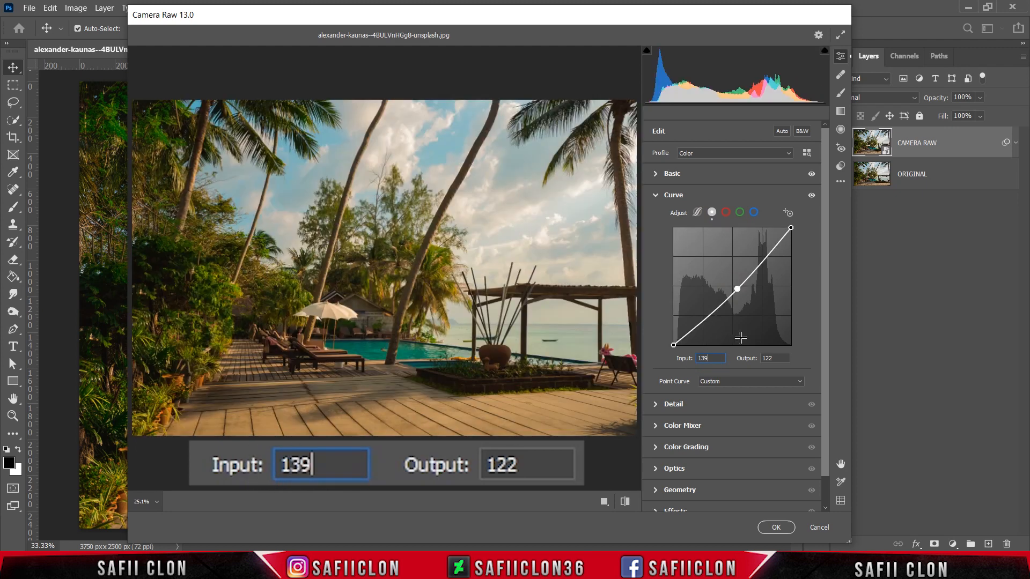
{"action": "double_click", "coordinate": [771, 358]}
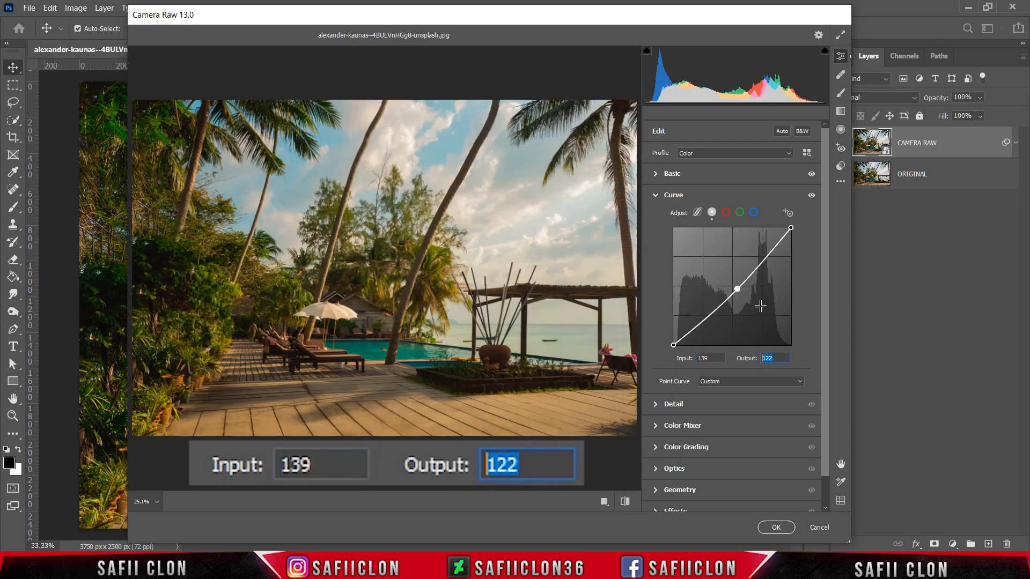
{"action": "type", "text": "113"}
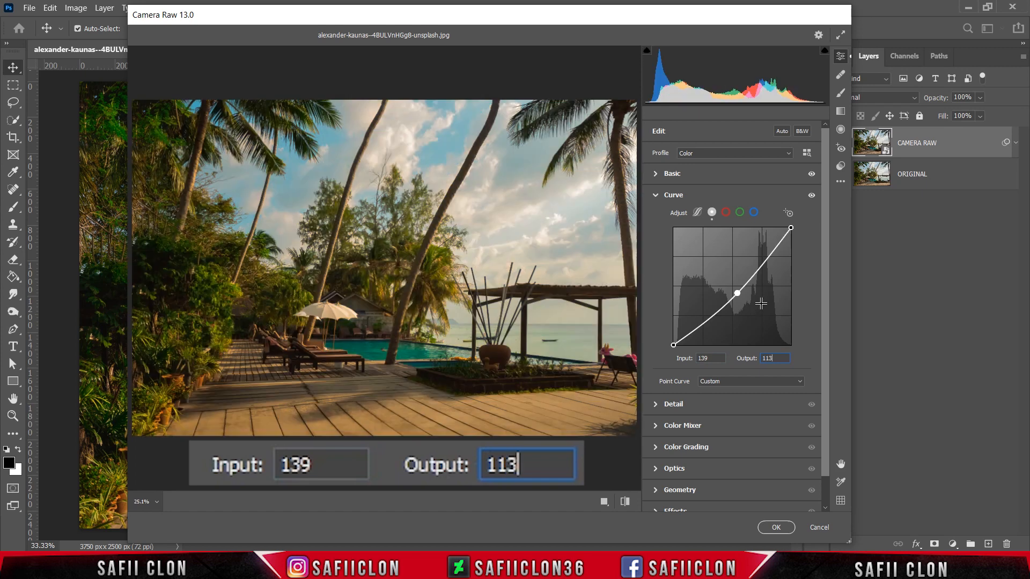
Add a shadow point to the point curve with input 65 and output 61
{"action": "left_click", "coordinate": [707, 320]}
{"action": "double_click", "coordinate": [710, 359]}
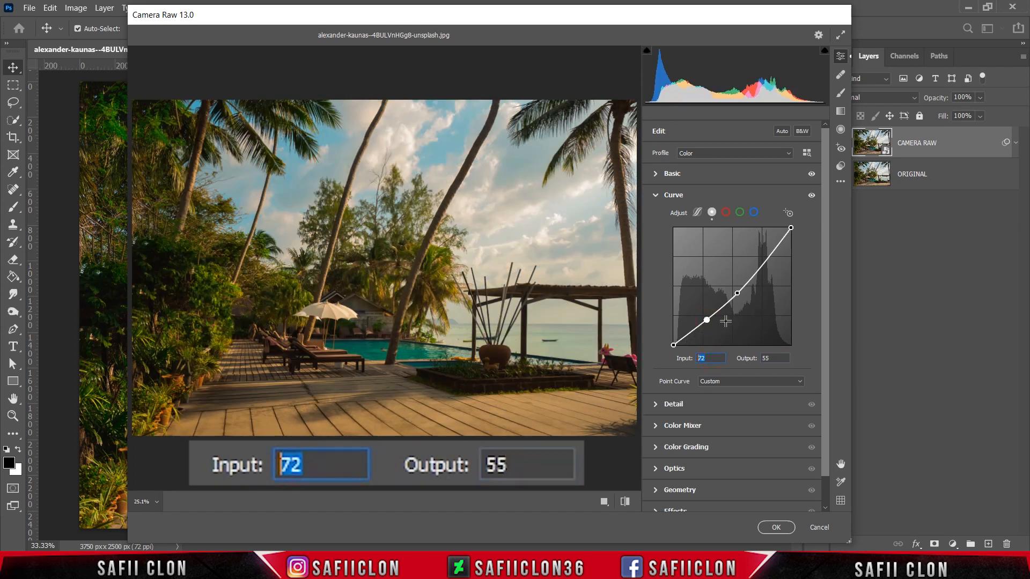
{"action": "type", "text": "65"}
{"action": "double_click", "coordinate": [776, 358]}
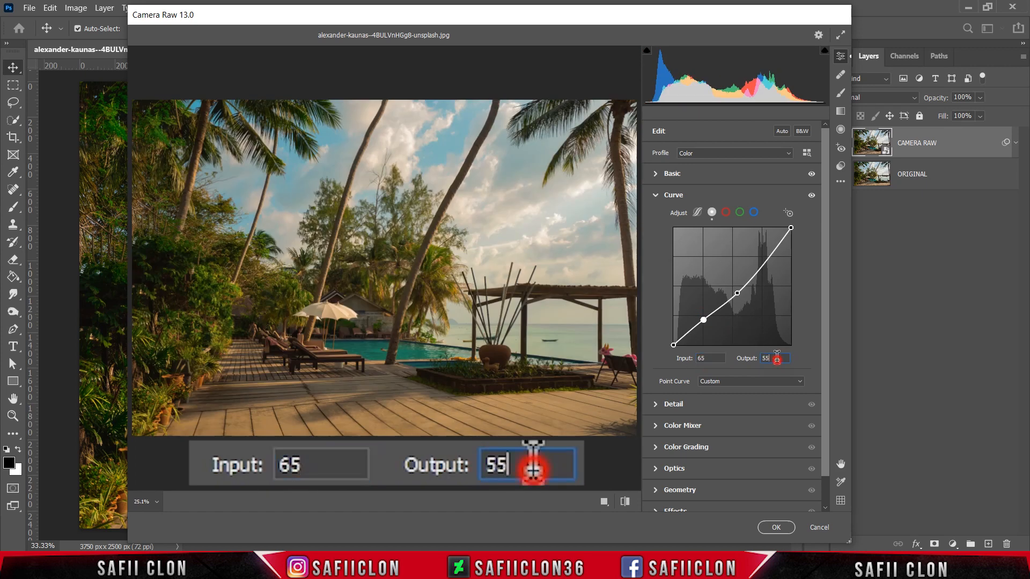
{"action": "type", "text": "61"}
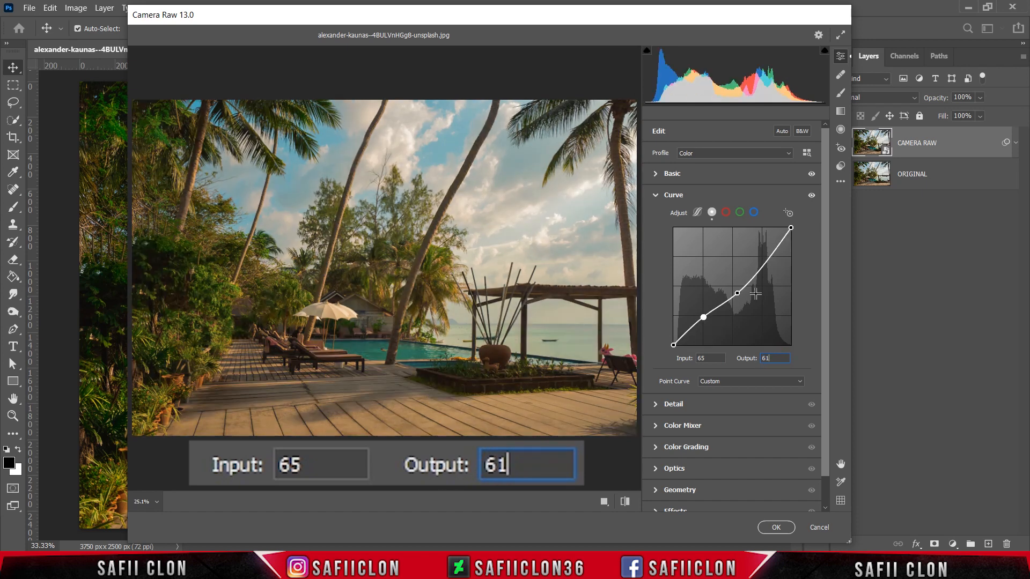
Set the curve's black end point to input 0 and output 12
{"action": "left_click", "coordinate": [674, 346]}
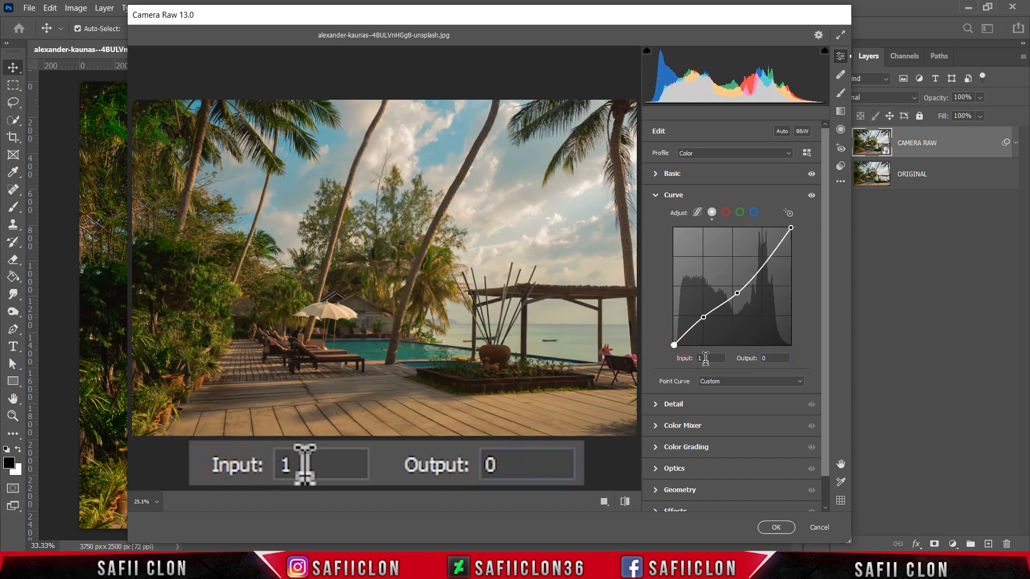
{"action": "double_click", "coordinate": [705, 358]}
{"action": "type", "text": "0"}
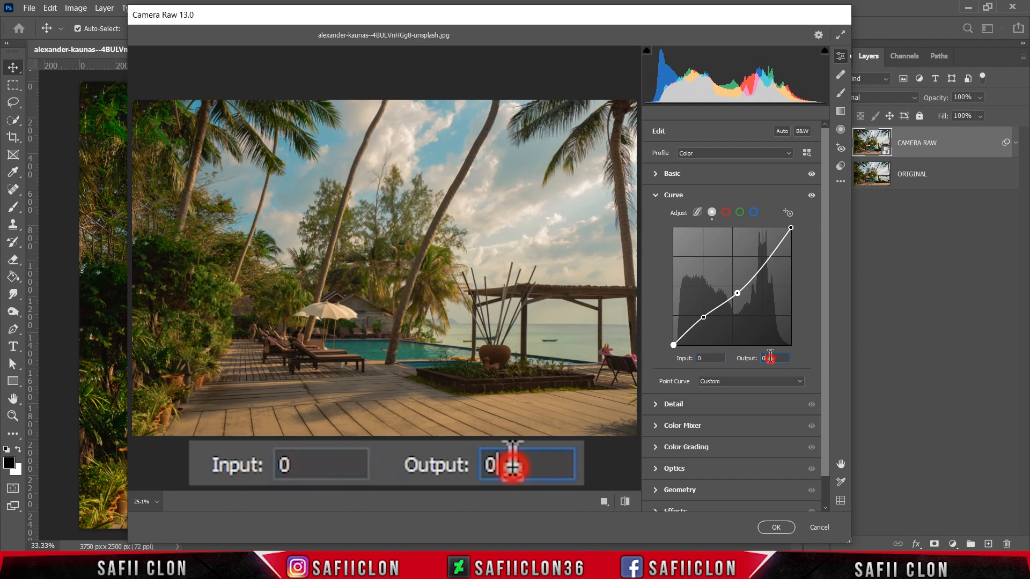
{"action": "double_click", "coordinate": [772, 358]}
{"action": "type", "text": "12"}
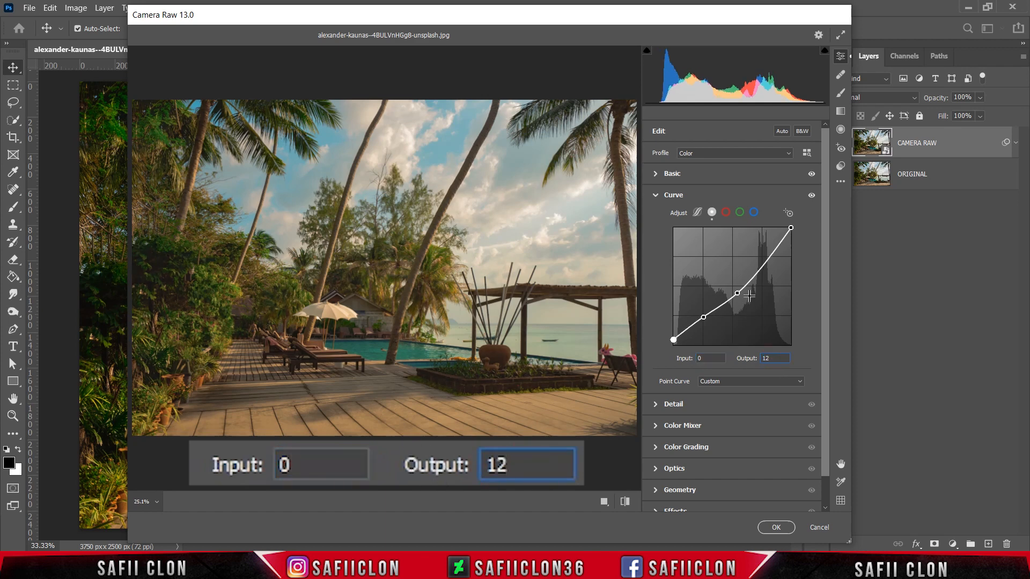
Add a highlight point to the point curve with input 200 and output 189
{"action": "left_click", "coordinate": [766, 260]}
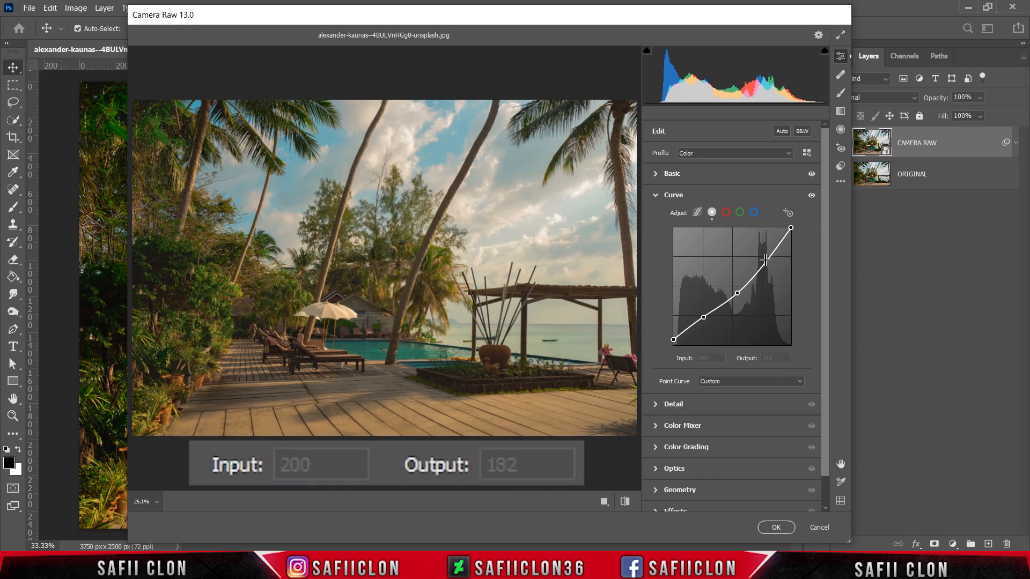
{"action": "double_click", "coordinate": [702, 358]}
{"action": "double_click", "coordinate": [767, 358]}
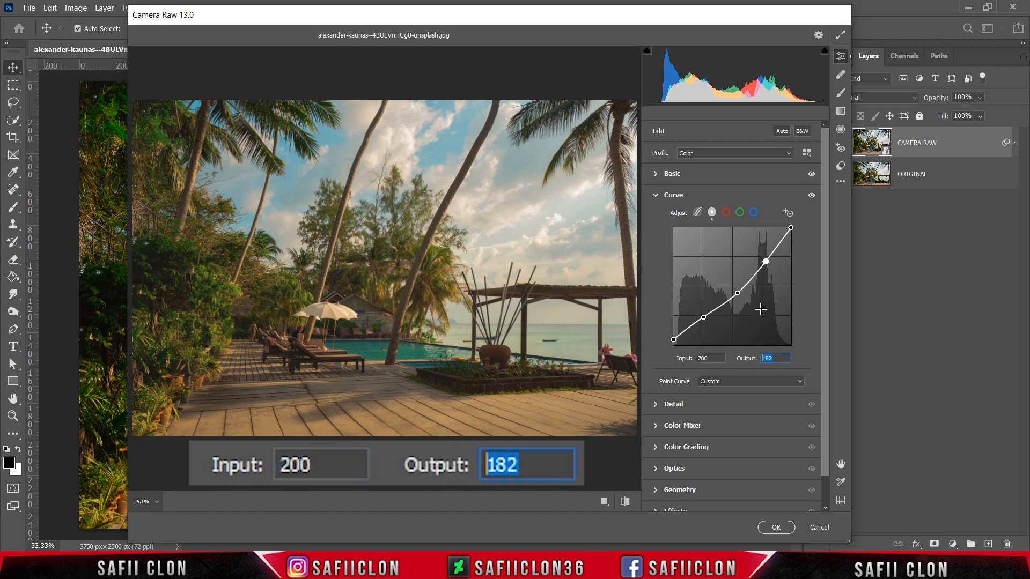
{"action": "type", "text": "189"}
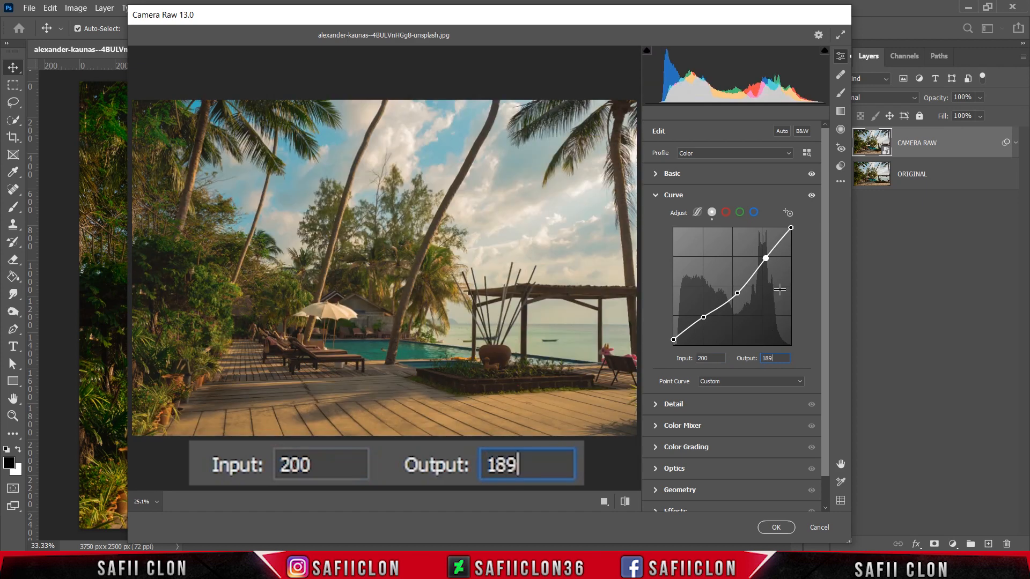
Set the curve's white end point to input 225 and output 254
{"action": "left_click", "coordinate": [791, 228]}
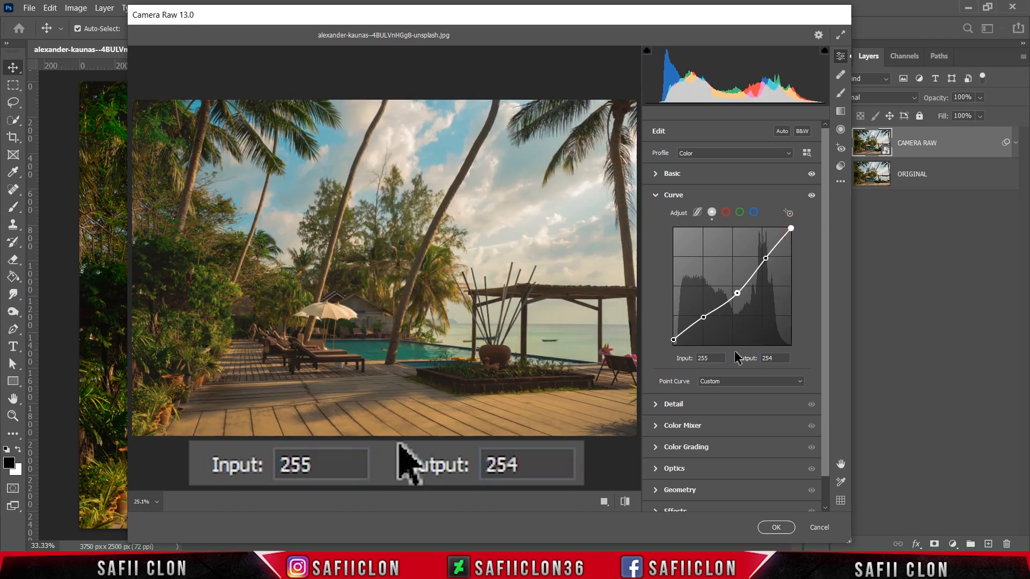
{"action": "double_click", "coordinate": [708, 358]}
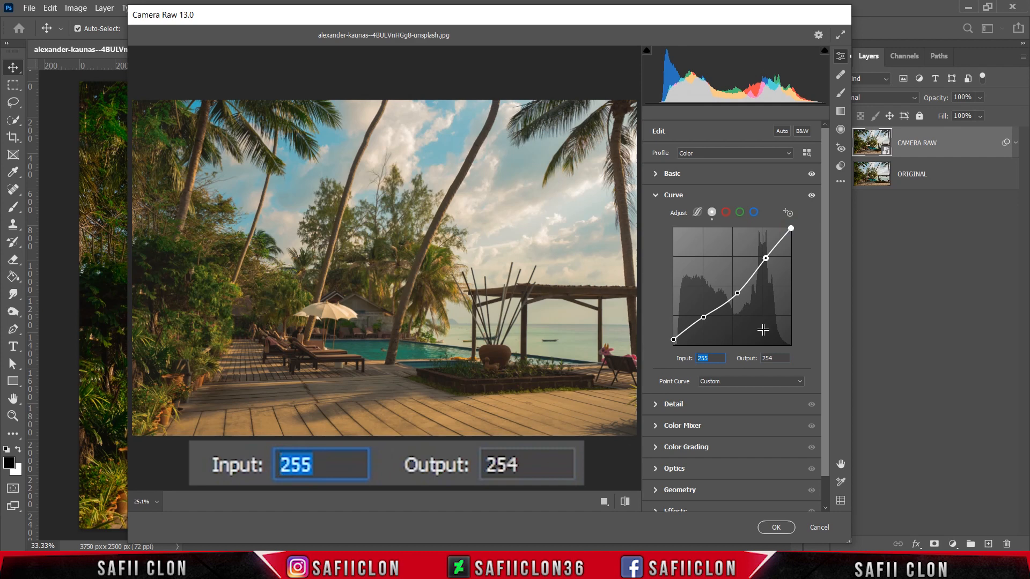
{"action": "type", "text": "225"}
{"action": "double_click", "coordinate": [767, 358]}
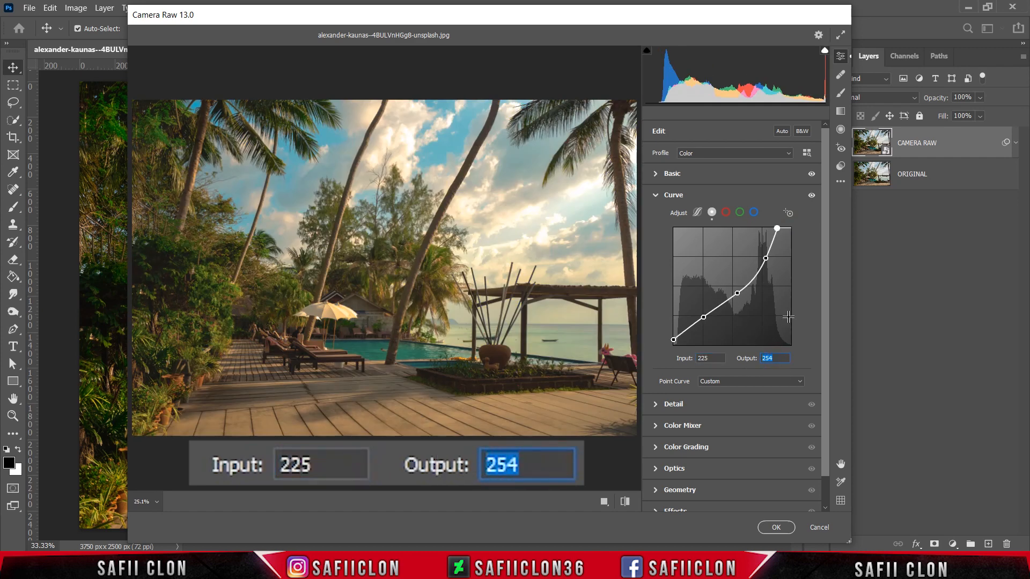
{"action": "type", "text": "254"}
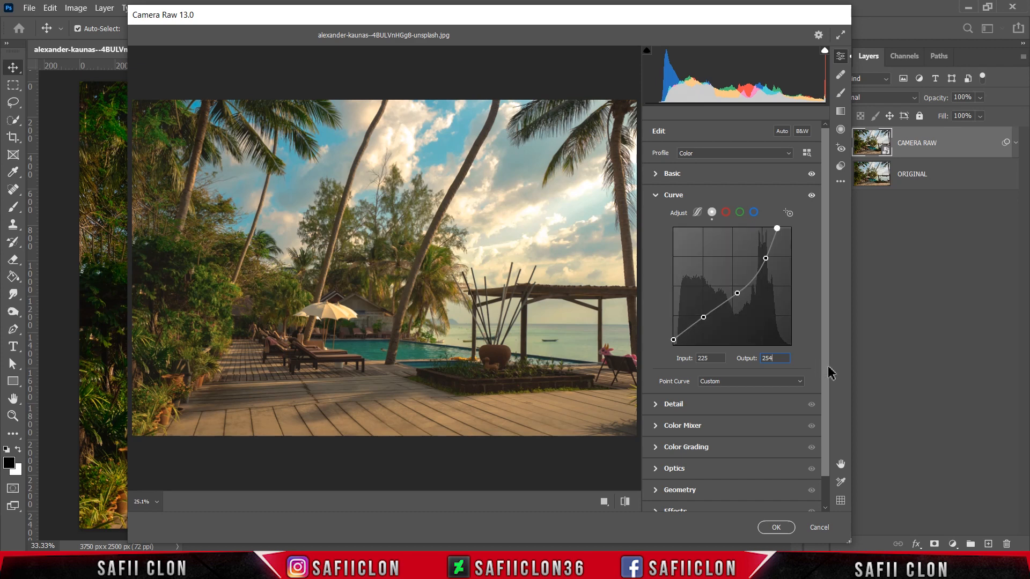
Set the noise reduction in the Detail adjustments to 17
{"action": "scroll", "coordinate": [828, 395], "scroll_direction": "down", "scroll_amount": 1}
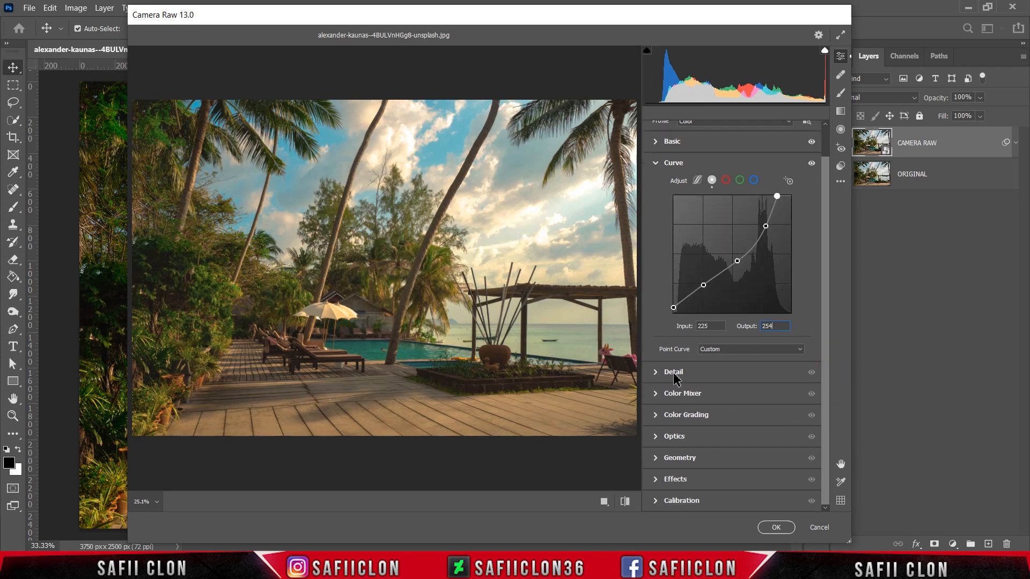
{"action": "left_click", "coordinate": [675, 374]}
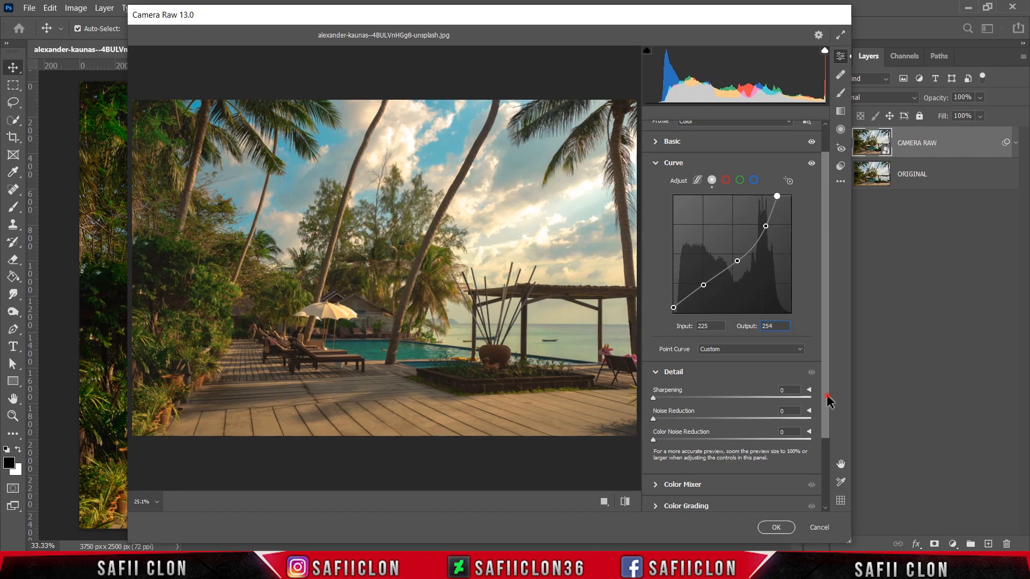
{"action": "left_click_drag", "start_coordinate": [826, 401], "coordinate": [826, 431]}
{"action": "left_click_drag", "start_coordinate": [654, 379], "coordinate": [680, 379]}
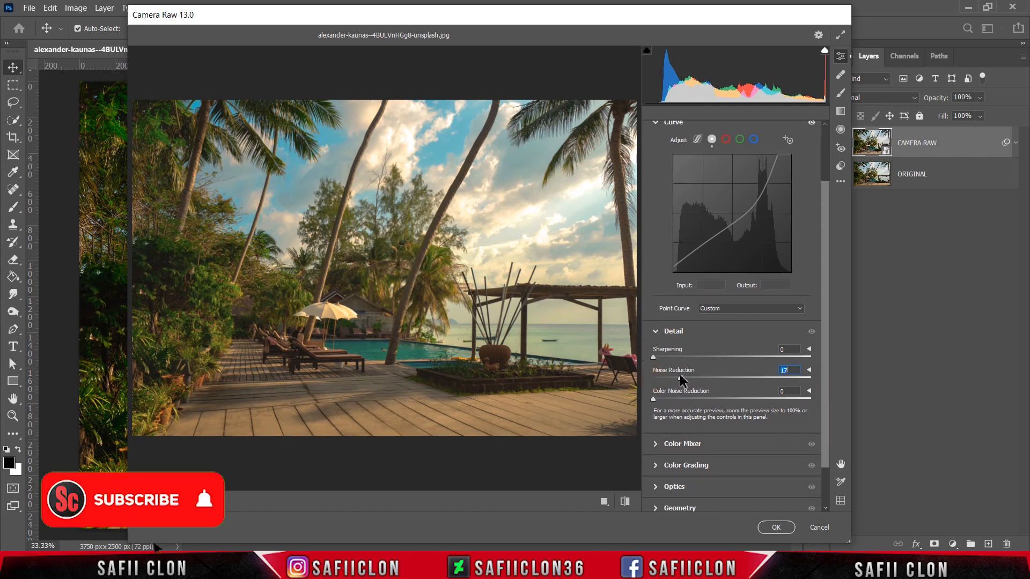
Shift the Color Mixer hues of Reds to -10, Oranges to -11 and Yellows to -35
{"action": "left_click_drag", "start_coordinate": [825, 401], "coordinate": [829, 431]}
{"action": "scroll", "coordinate": [677, 424], "scroll_direction": "down", "scroll_amount": 1}
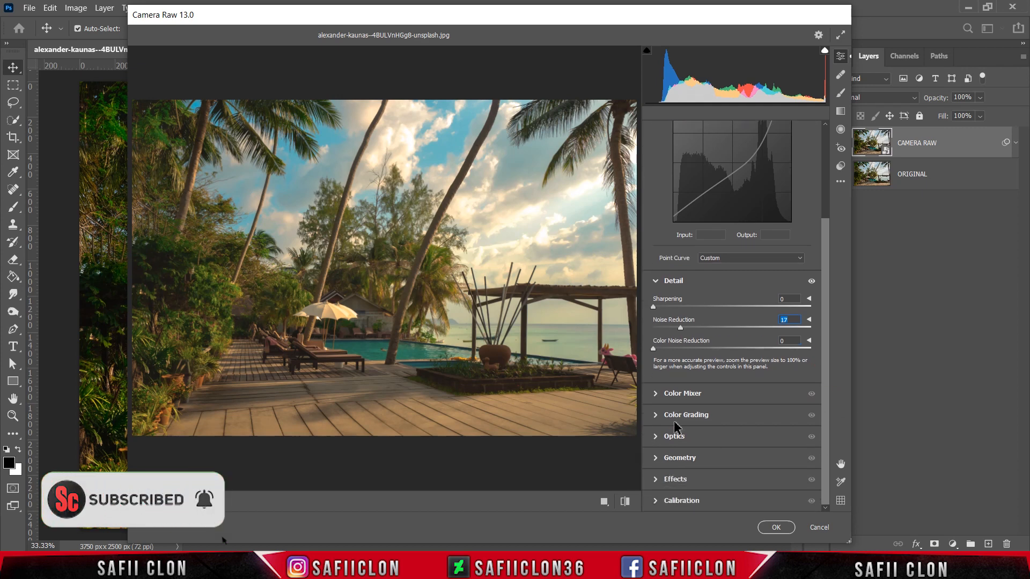
{"action": "left_click", "coordinate": [679, 396]}
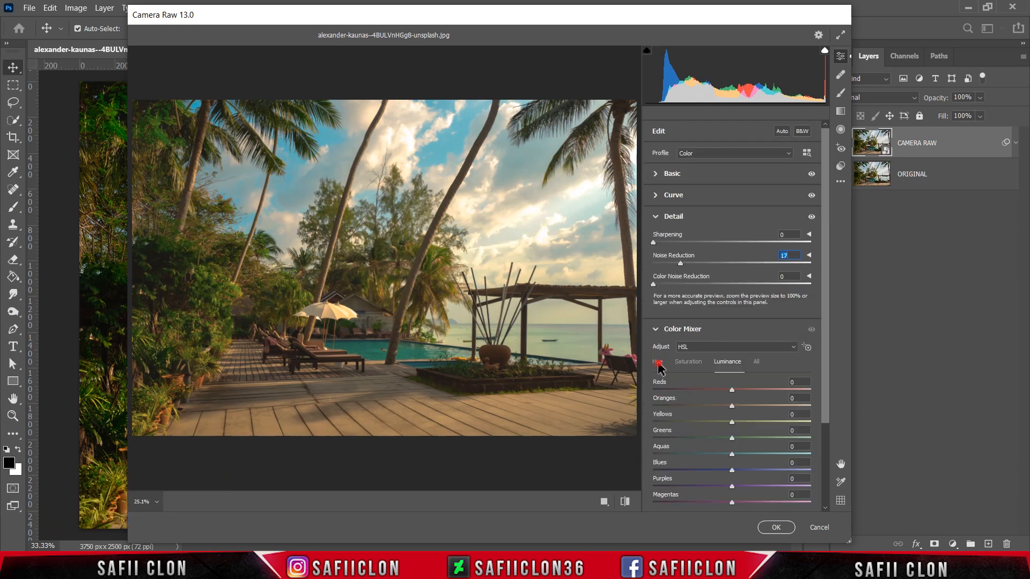
{"action": "left_click_drag", "start_coordinate": [830, 311], "coordinate": [829, 375]}
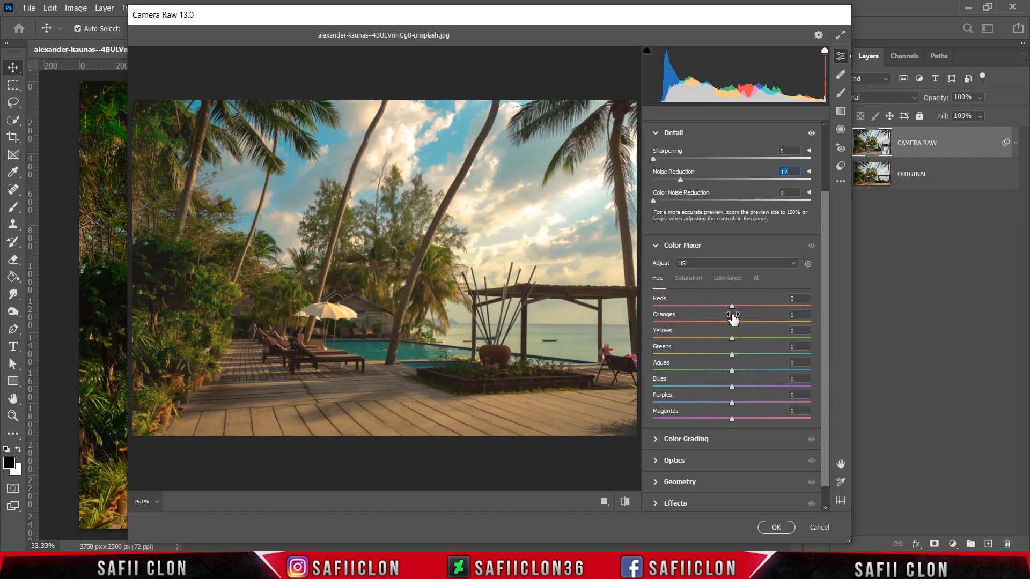
{"action": "left_click_drag", "start_coordinate": [732, 306], "coordinate": [723, 305]}
{"action": "left_click_drag", "start_coordinate": [732, 323], "coordinate": [720, 323]}
{"action": "left_click_drag", "start_coordinate": [731, 338], "coordinate": [715, 338]}
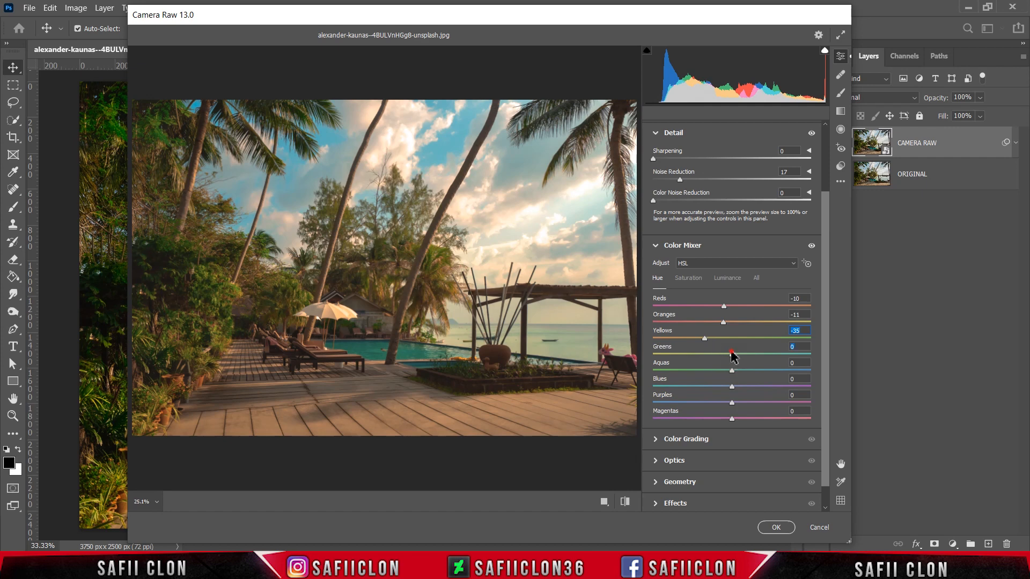
Set the Color Mixer hues of Greens to +52, Aquas to -100, Blues to +13, Purples to -100 and Magentas to -100
{"action": "left_click_drag", "start_coordinate": [731, 351], "coordinate": [769, 355]}
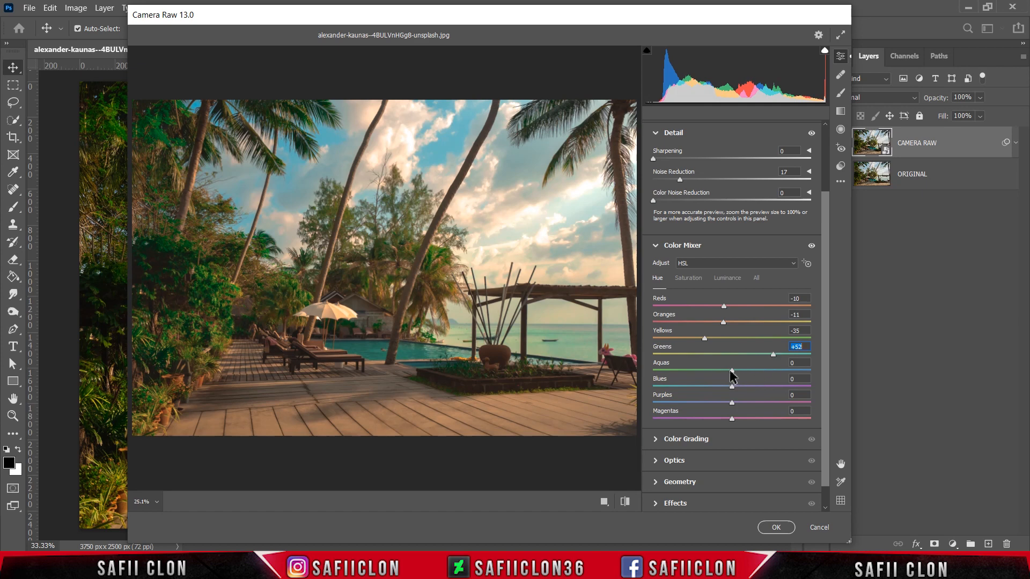
{"action": "left_click_drag", "start_coordinate": [731, 371], "coordinate": [650, 372]}
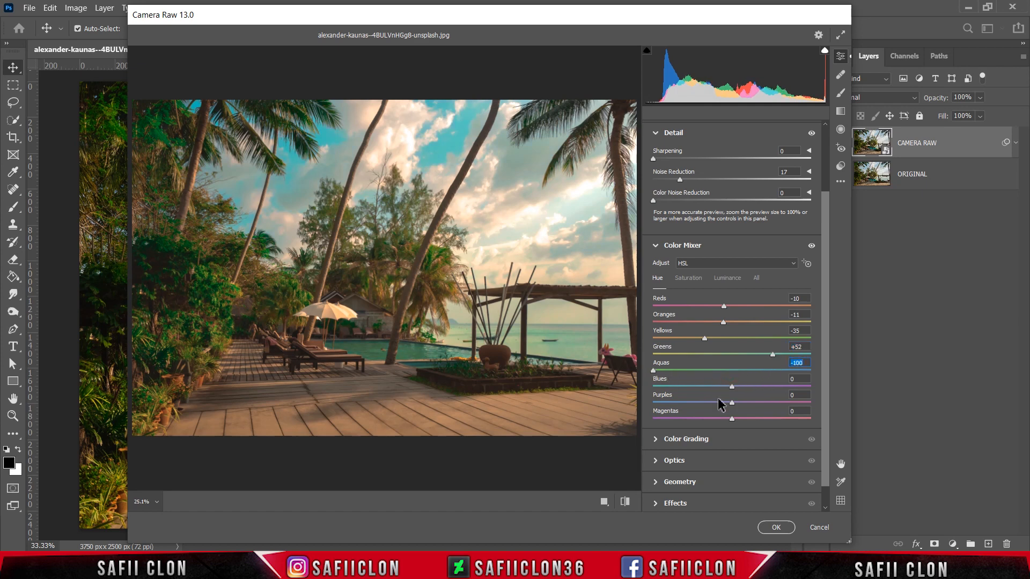
{"action": "left_click_drag", "start_coordinate": [732, 387], "coordinate": [748, 391]}
{"action": "left_click_drag", "start_coordinate": [732, 402], "coordinate": [646, 408]}
{"action": "left_click_drag", "start_coordinate": [733, 419], "coordinate": [646, 421]}
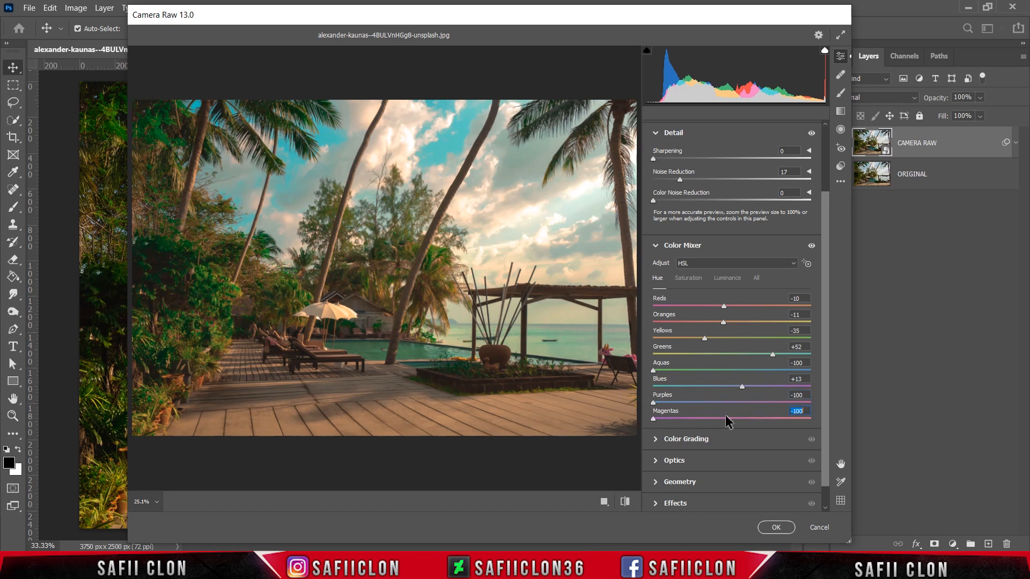
Set the Color Mixer saturation of Reds to +11, Oranges to -26, Yellows to +61, Greens to -100 and Aquas to -100
{"action": "left_click", "coordinate": [688, 278]}
{"action": "left_click_drag", "start_coordinate": [732, 307], "coordinate": [771, 339]}
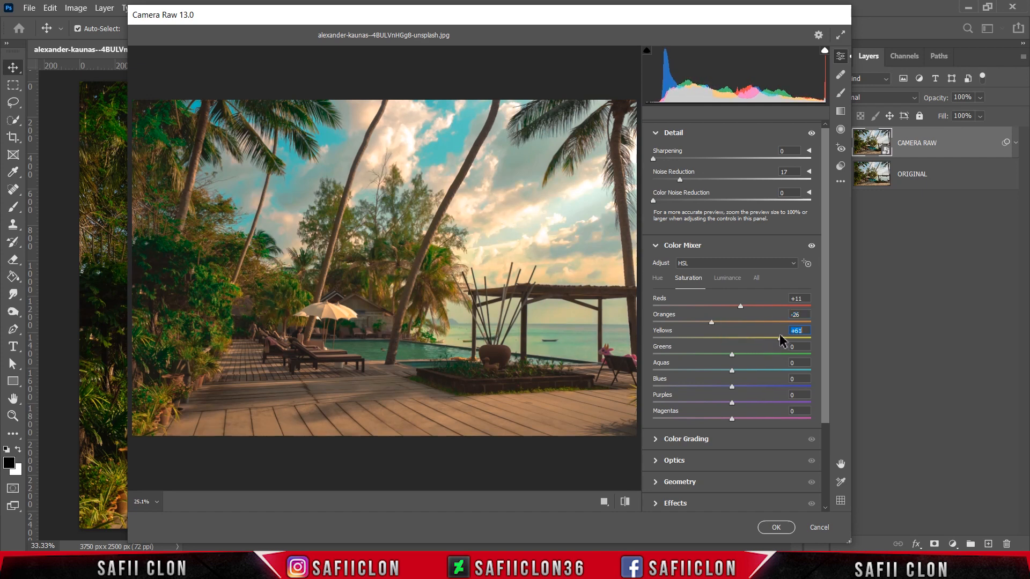
{"action": "left_click_drag", "start_coordinate": [732, 354], "coordinate": [649, 361]}
{"action": "left_click_drag", "start_coordinate": [733, 371], "coordinate": [650, 369]}
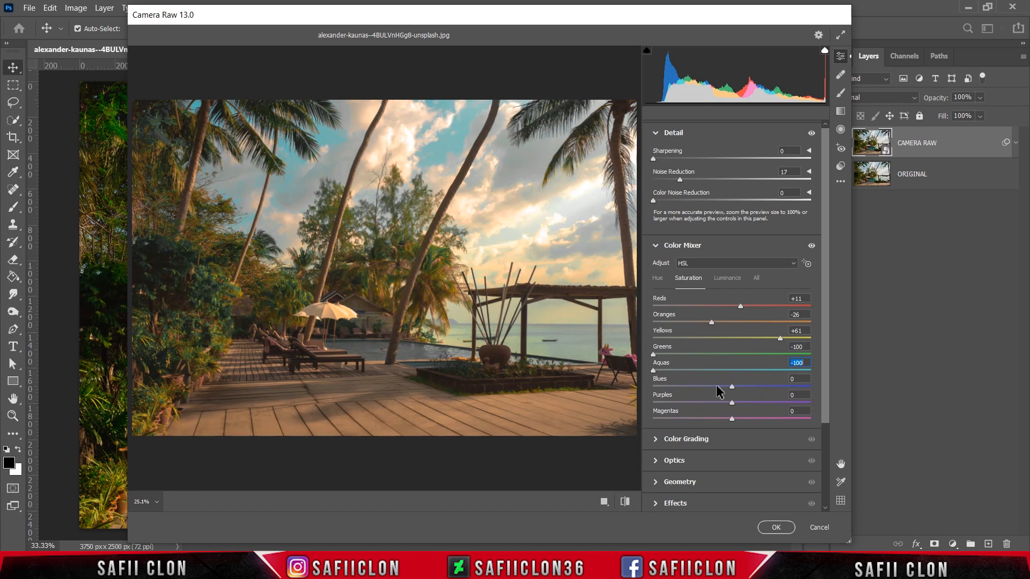
Raise the Color Mixer saturation of Blues and reduce Purples and Magentas to the minimum
{"action": "left_click_drag", "start_coordinate": [732, 387], "coordinate": [754, 391]}
{"action": "left_click_drag", "start_coordinate": [732, 403], "coordinate": [648, 405]}
{"action": "left_click_drag", "start_coordinate": [731, 419], "coordinate": [651, 420]}
Set the Color Mixer luminance of Oranges to +20, Yellows to +14, Greens to +16 and Blues to +13
{"action": "left_click", "coordinate": [727, 278]}
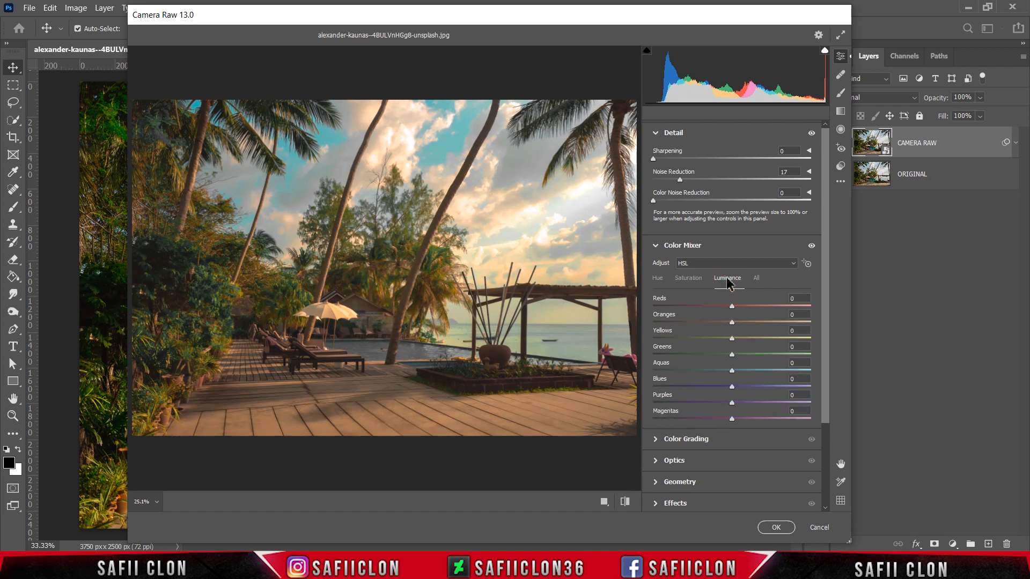
{"action": "left_click_drag", "start_coordinate": [731, 322], "coordinate": [748, 322]}
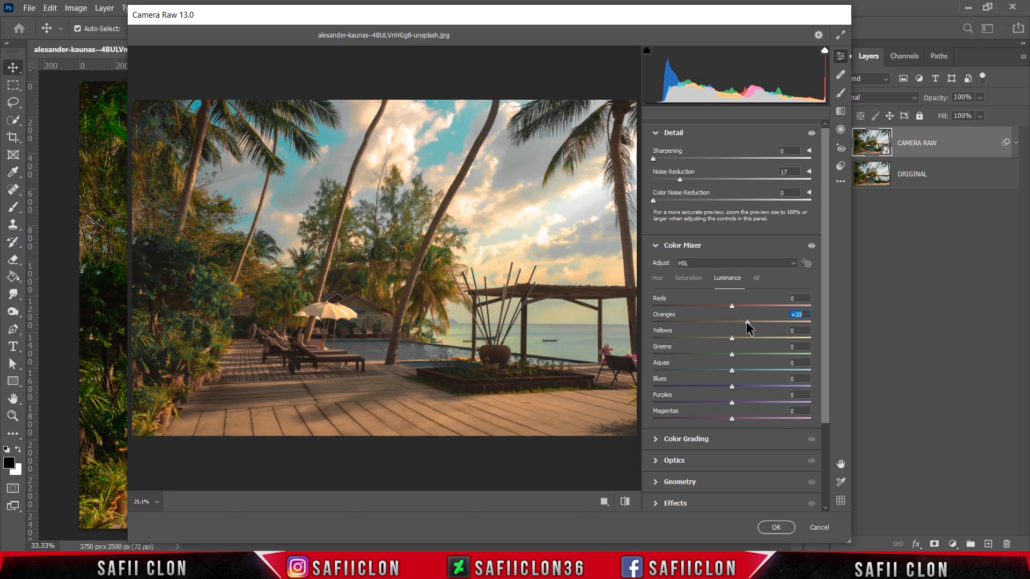
{"action": "mouse_move", "coordinate": [732, 338]}
{"action": "left_mouse_down"}
{"action": "mouse_move", "coordinate": [744, 339]}
{"action": "mouse_move", "coordinate": [732, 356]}
{"action": "mouse_move", "coordinate": [743, 355]}
{"action": "left_mouse_up"}
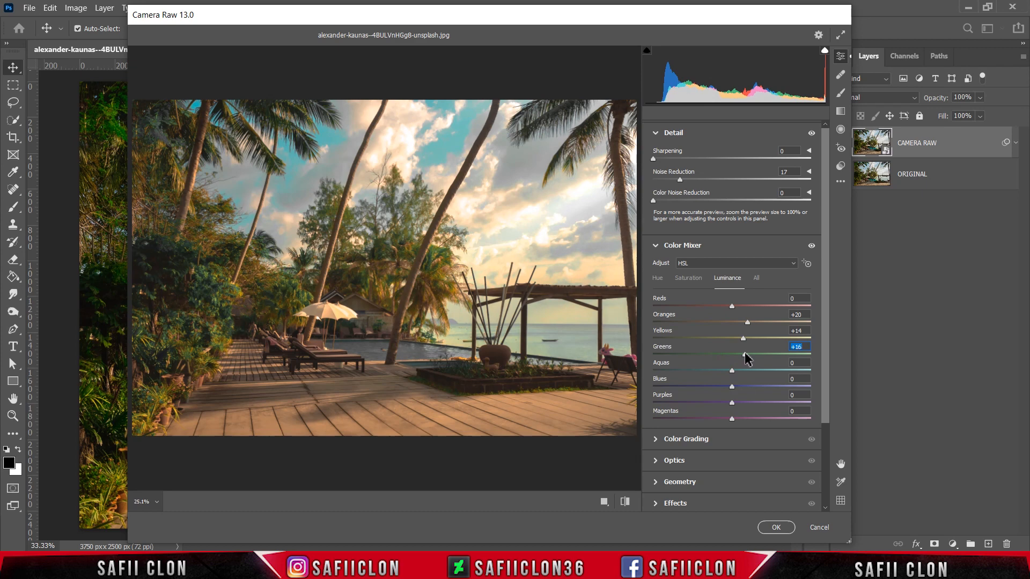
{"action": "left_click_drag", "start_coordinate": [733, 387], "coordinate": [744, 387]}
Tint the shadows in Color Grading with hue 213 and saturation 20
{"action": "scroll", "coordinate": [824, 317], "scroll_direction": "up", "scroll_amount": 3}
{"action": "scroll", "coordinate": [829, 333], "scroll_direction": "down", "scroll_amount": 4}
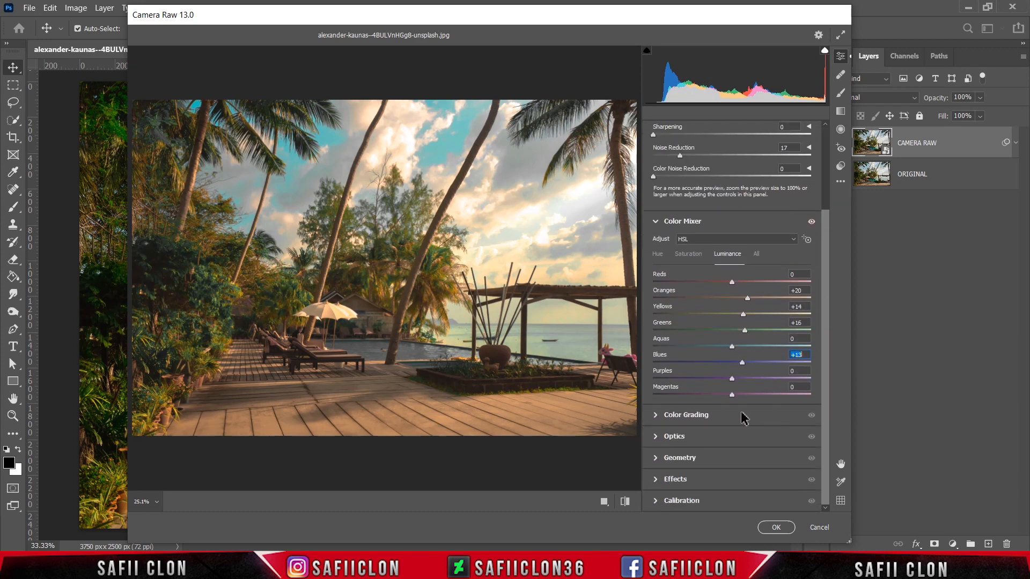
{"action": "left_click", "coordinate": [687, 415]}
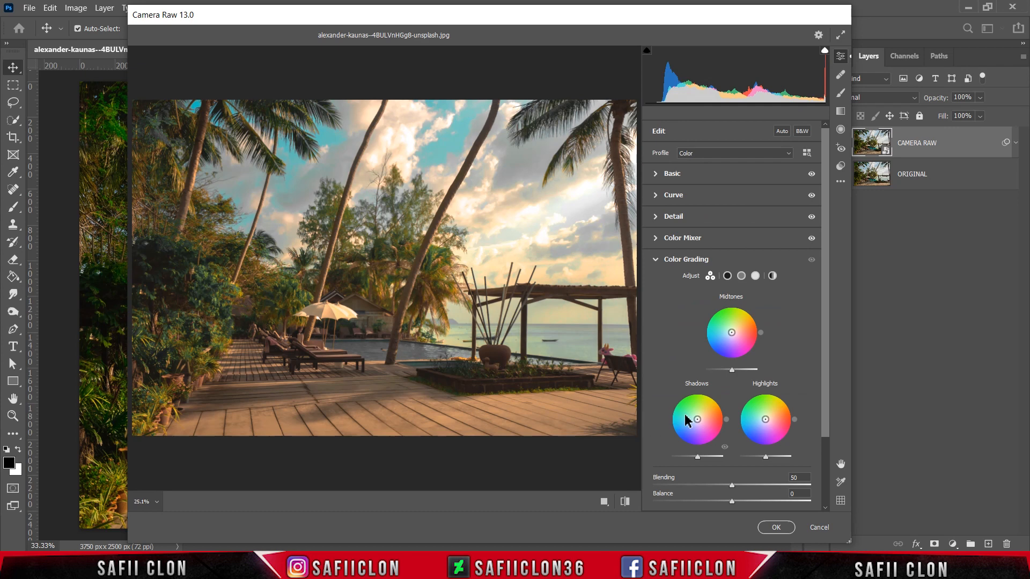
{"action": "left_click", "coordinate": [727, 276]}
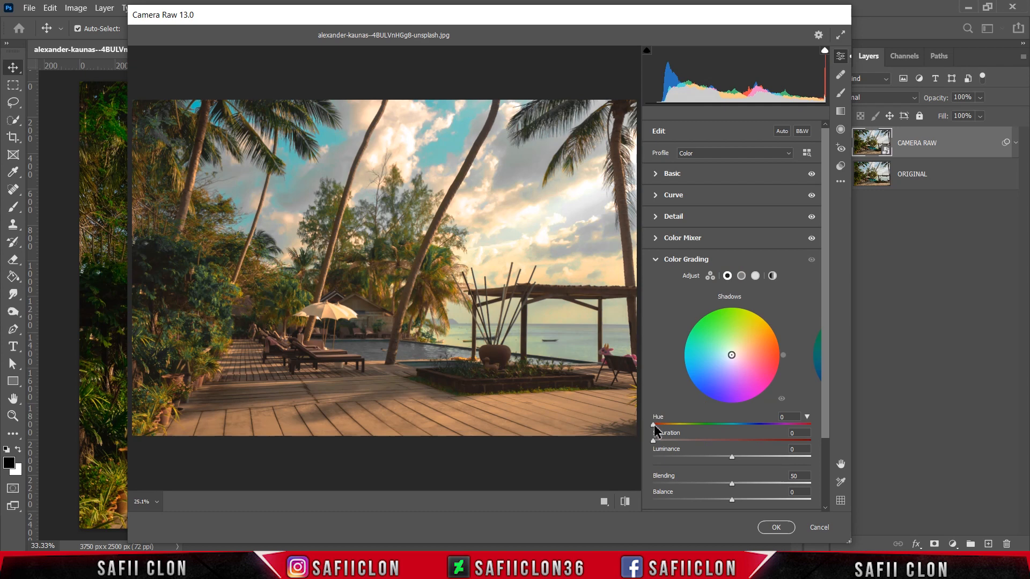
{"action": "left_click_drag", "start_coordinate": [654, 427], "coordinate": [747, 427]}
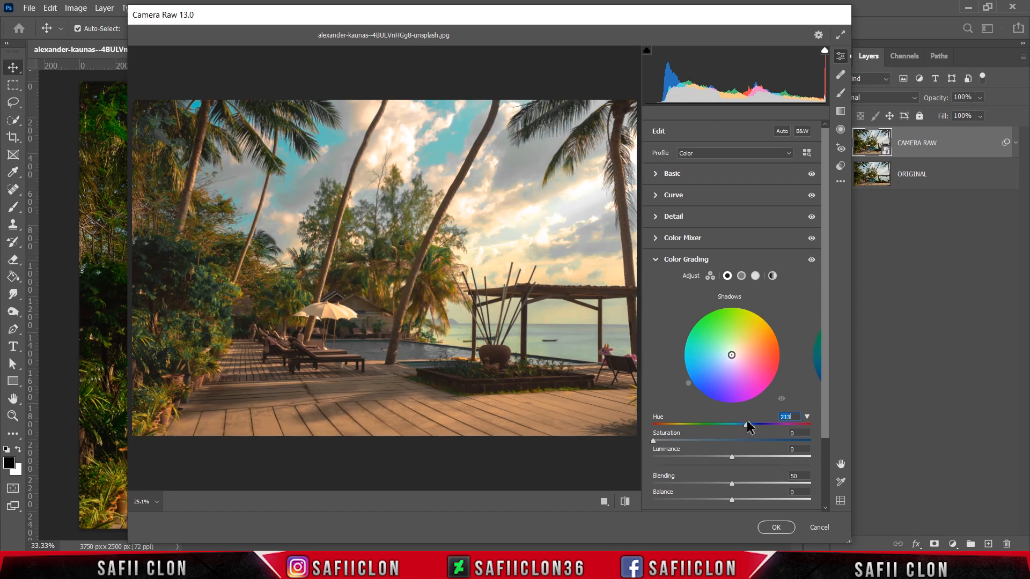
{"action": "left_click_drag", "start_coordinate": [654, 440], "coordinate": [687, 445]}
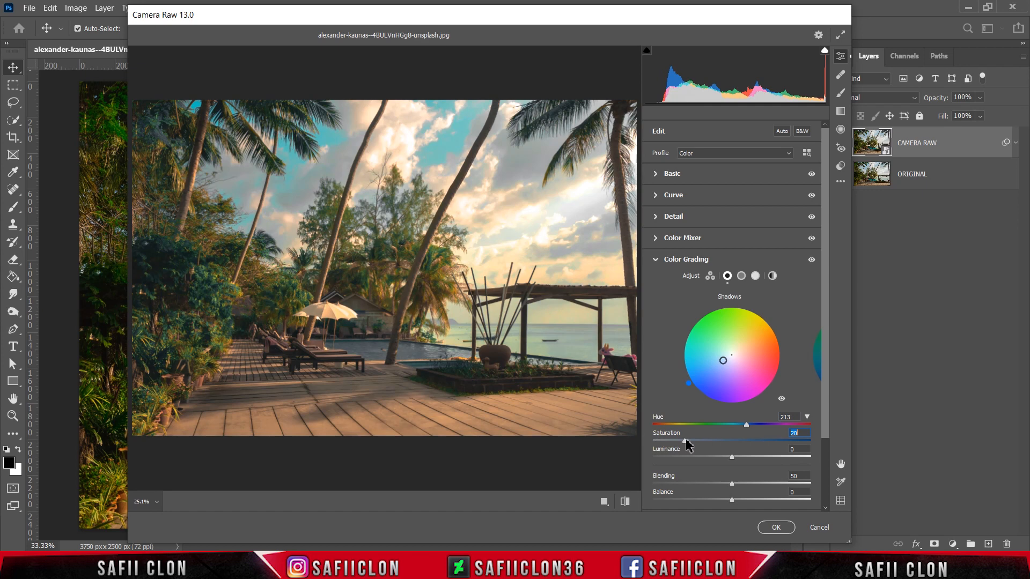
Tint the highlights in Color Grading with hue 203, saturation 13 and luminance -10
{"action": "left_click", "coordinate": [756, 277]}
{"action": "left_click_drag", "start_coordinate": [655, 424], "coordinate": [746, 432]}
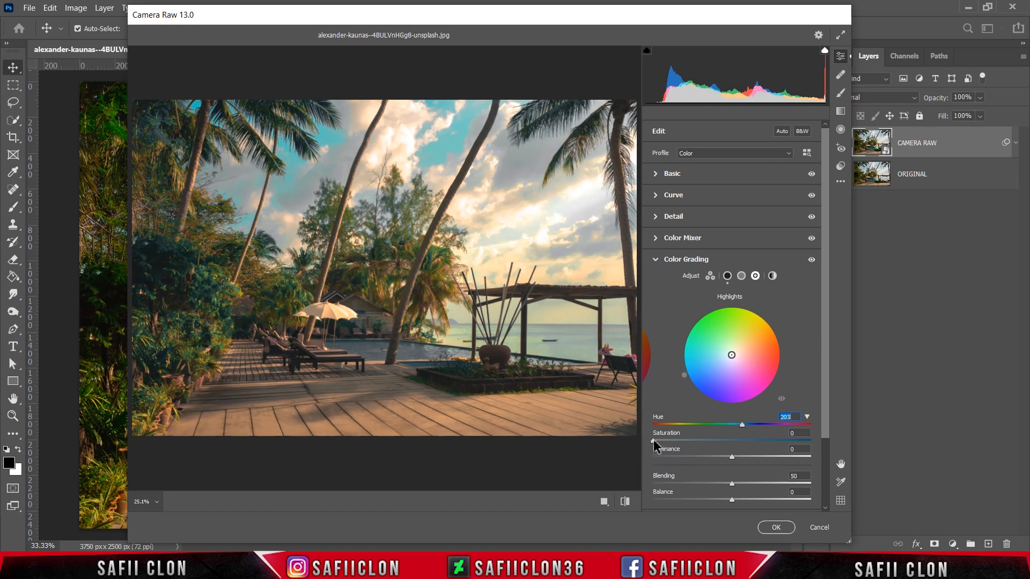
{"action": "left_click_drag", "start_coordinate": [654, 442], "coordinate": [675, 446]}
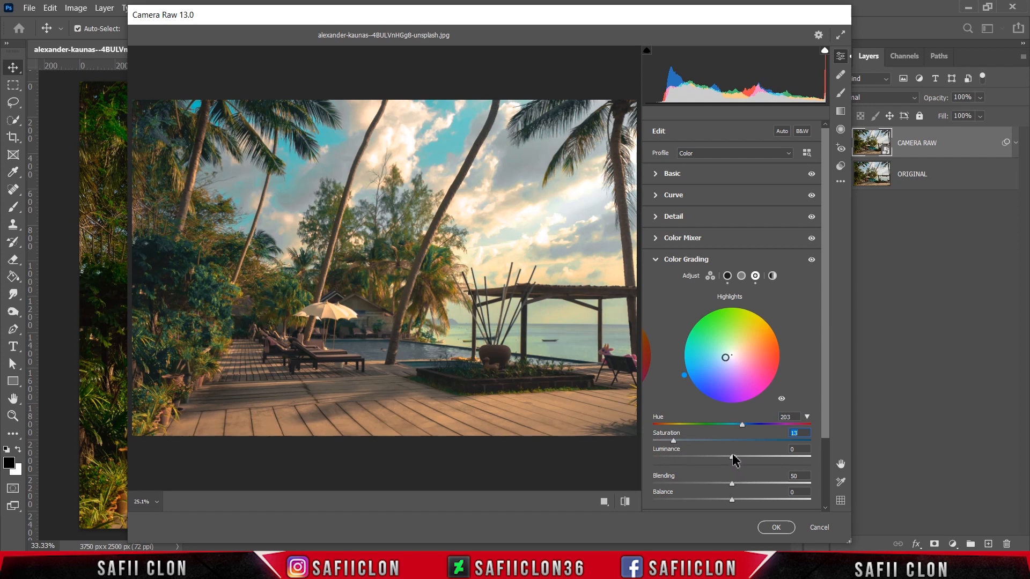
{"action": "left_click_drag", "start_coordinate": [733, 459], "coordinate": [726, 459]}
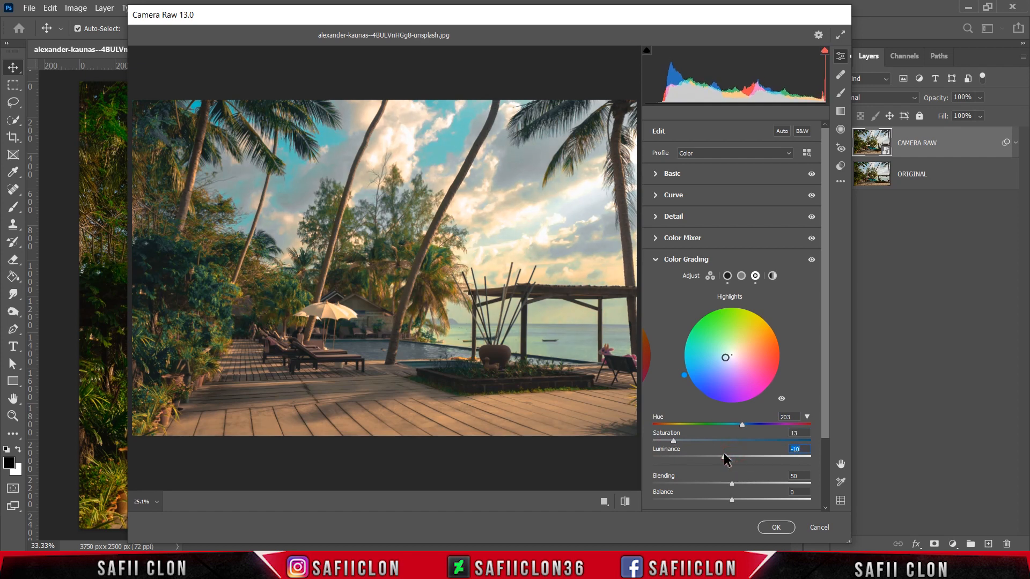
Add a slight dark vignette by setting Vignetting in the Effects adjustments to -10
{"action": "left_click_drag", "start_coordinate": [826, 383], "coordinate": [826, 468]}
{"action": "left_click", "coordinate": [671, 486]}
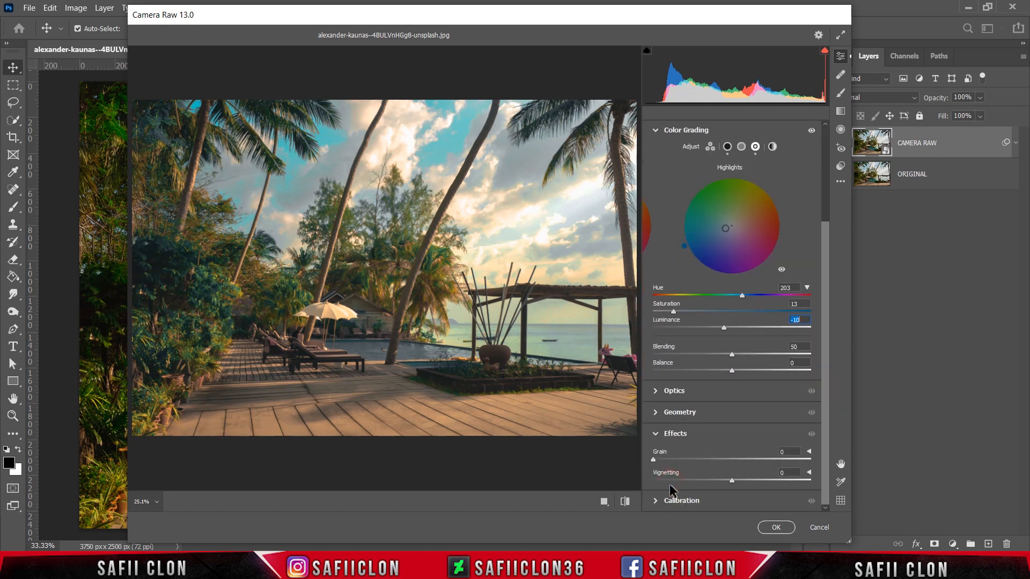
{"action": "left_click_drag", "start_coordinate": [732, 480], "coordinate": [724, 483]}
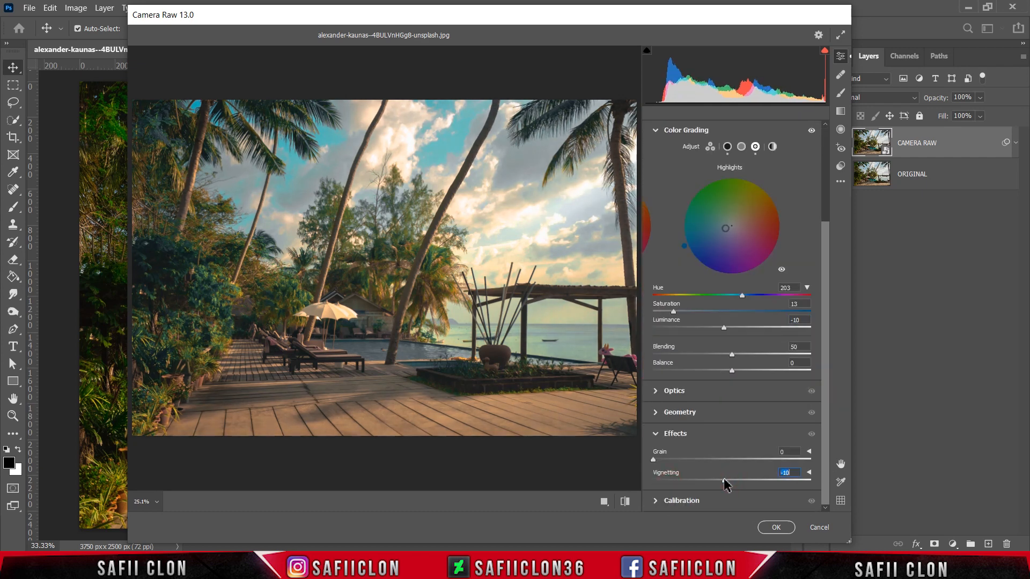
Calibrate the red primary to hue +16 and saturation +3, and the green primary to hue -27 with slightly raised saturation
{"action": "left_click", "coordinate": [686, 502]}
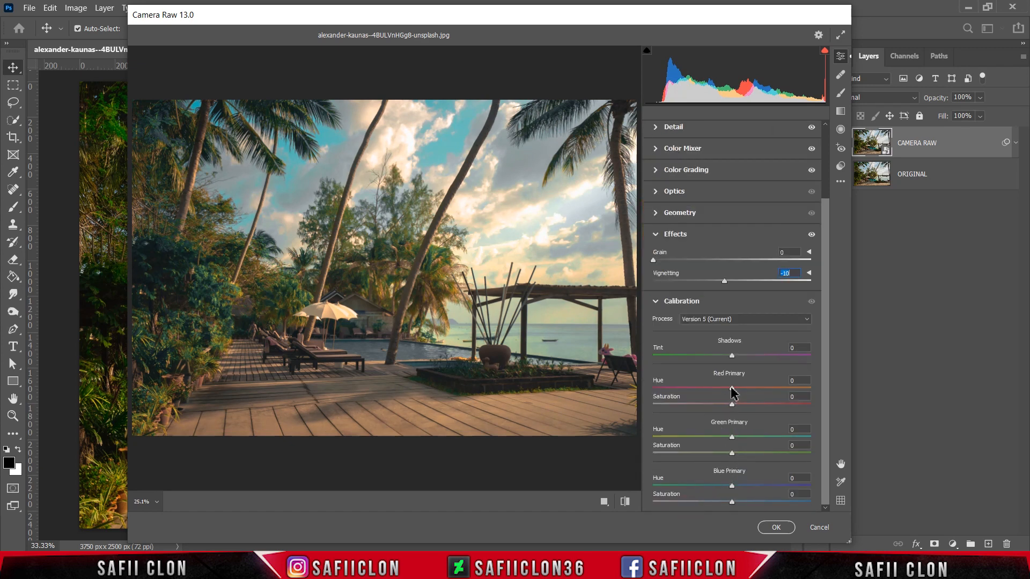
{"action": "left_click_drag", "start_coordinate": [733, 392], "coordinate": [715, 438]}
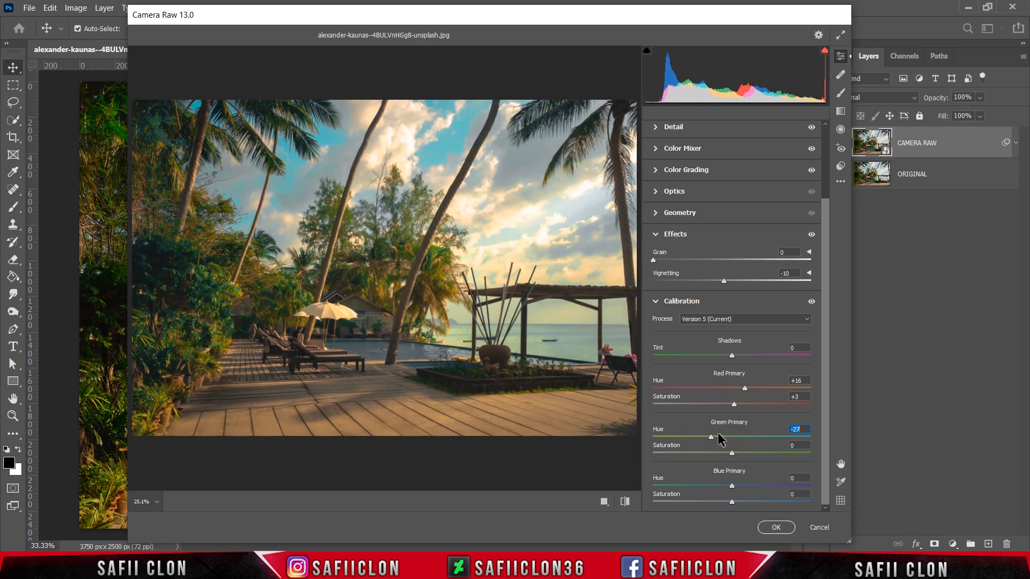
{"action": "left_click_drag", "start_coordinate": [732, 453], "coordinate": [738, 453]}
Draw a radial filter over the bright sky with temperature +46, tint +13, exposure -0.10 and contrast +20
{"action": "left_click", "coordinate": [840, 131]}
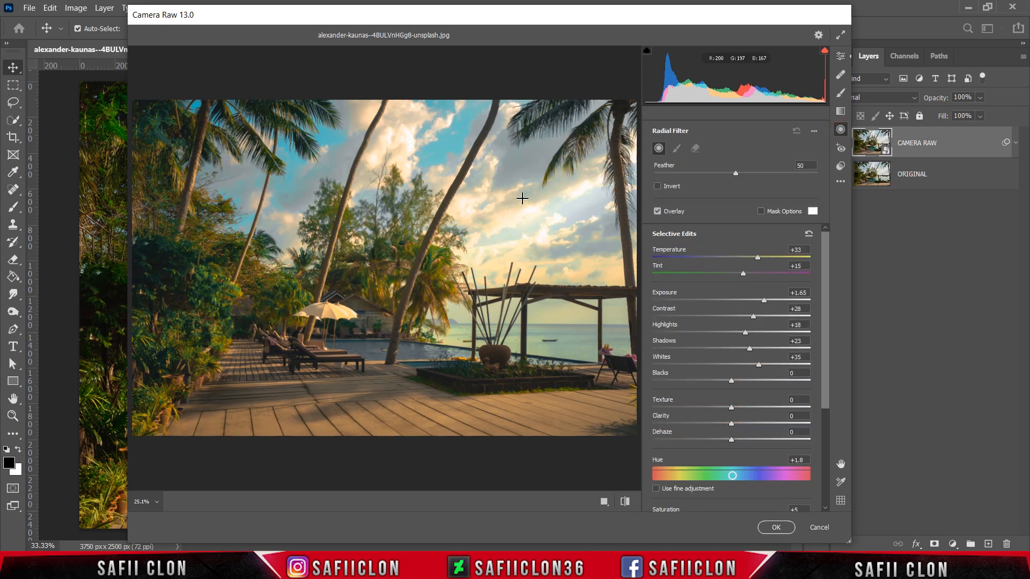
{"action": "left_click_drag", "start_coordinate": [531, 200], "coordinate": [383, 292]}
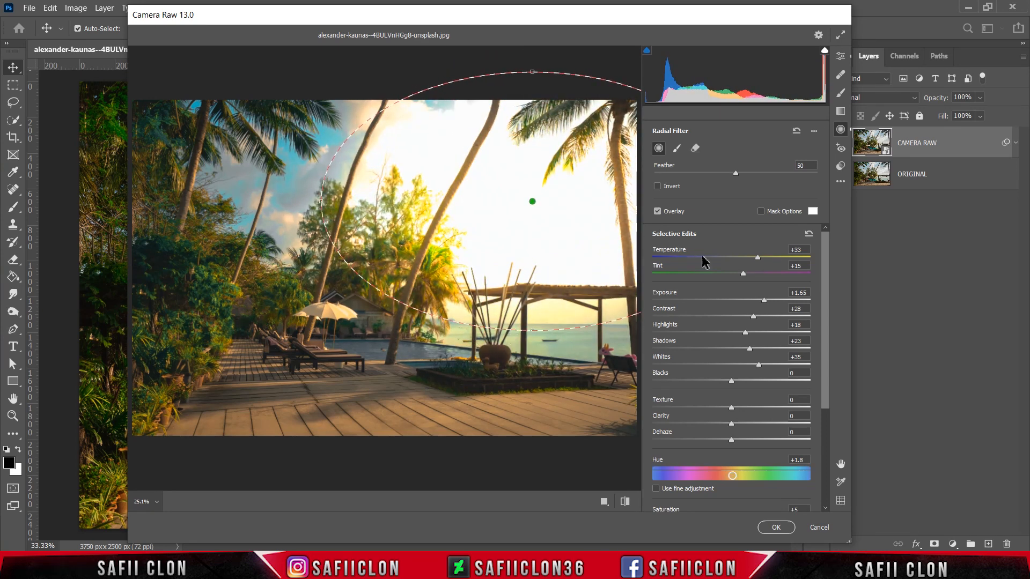
{"action": "left_click_drag", "start_coordinate": [757, 257], "coordinate": [764, 257]}
{"action": "left_click_drag", "start_coordinate": [743, 274], "coordinate": [741, 274]}
{"action": "left_click_drag", "start_coordinate": [764, 300], "coordinate": [744, 316]}
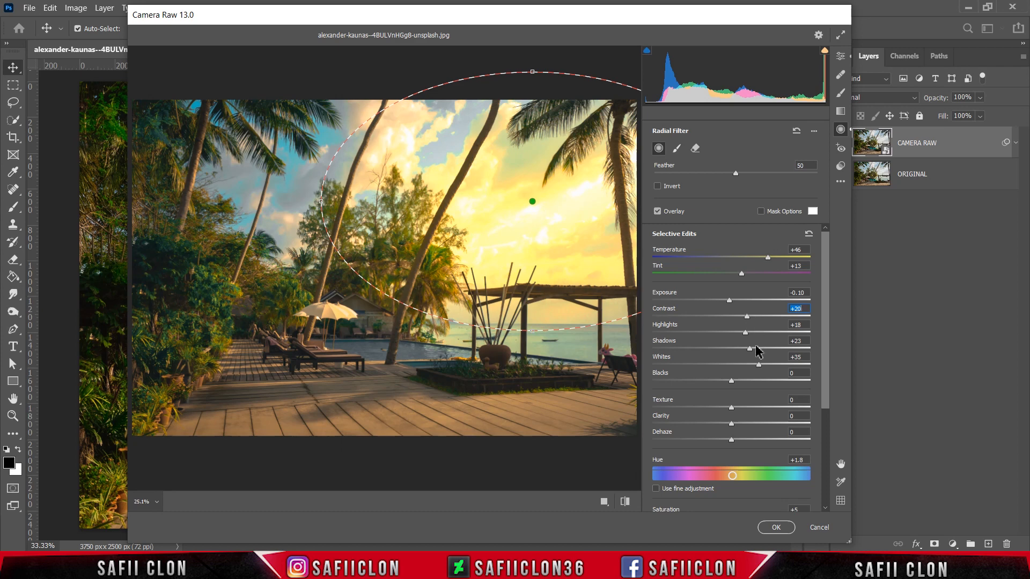
Set the radial filter's highlights to -73, shadows to +65, whites to +22, blacks to +29, texture to +5 and clarity to +3
{"action": "left_click_drag", "start_coordinate": [746, 332], "coordinate": [678, 329]}
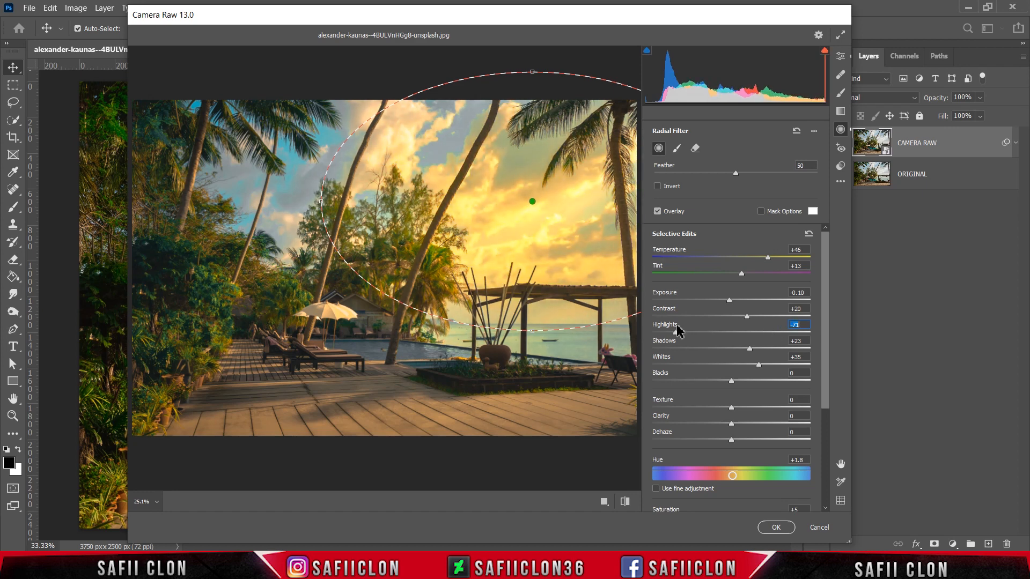
{"action": "left_click", "coordinate": [751, 349]}
{"action": "left_click_drag", "start_coordinate": [753, 352], "coordinate": [772, 354]}
{"action": "left_click", "coordinate": [761, 366]}
{"action": "left_click_drag", "start_coordinate": [761, 367], "coordinate": [757, 370]}
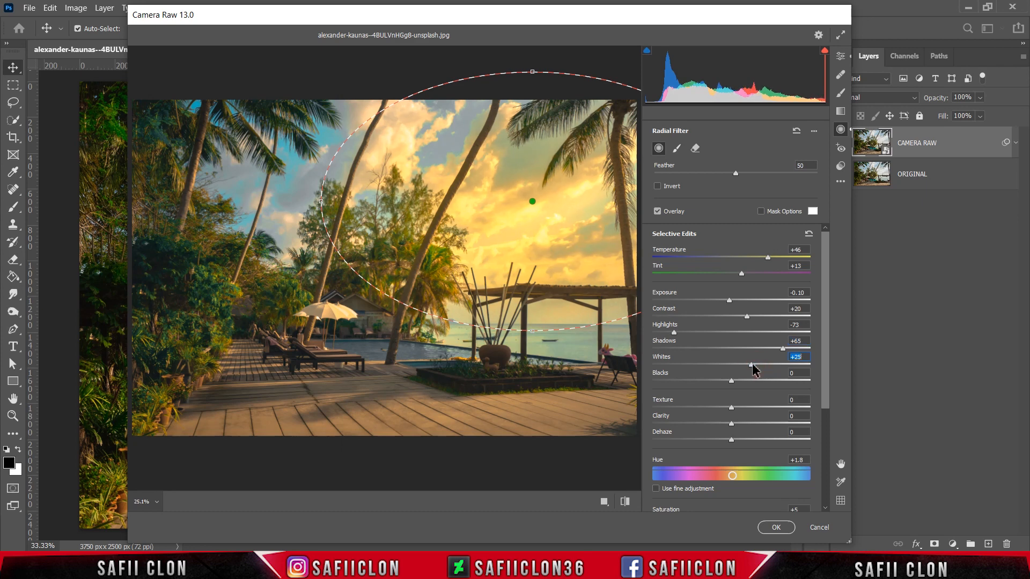
{"action": "mouse_move", "coordinate": [752, 365]}
{"action": "left_mouse_down"}
{"action": "mouse_move", "coordinate": [742, 384]}
{"action": "mouse_move", "coordinate": [752, 379]}
{"action": "left_mouse_up"}
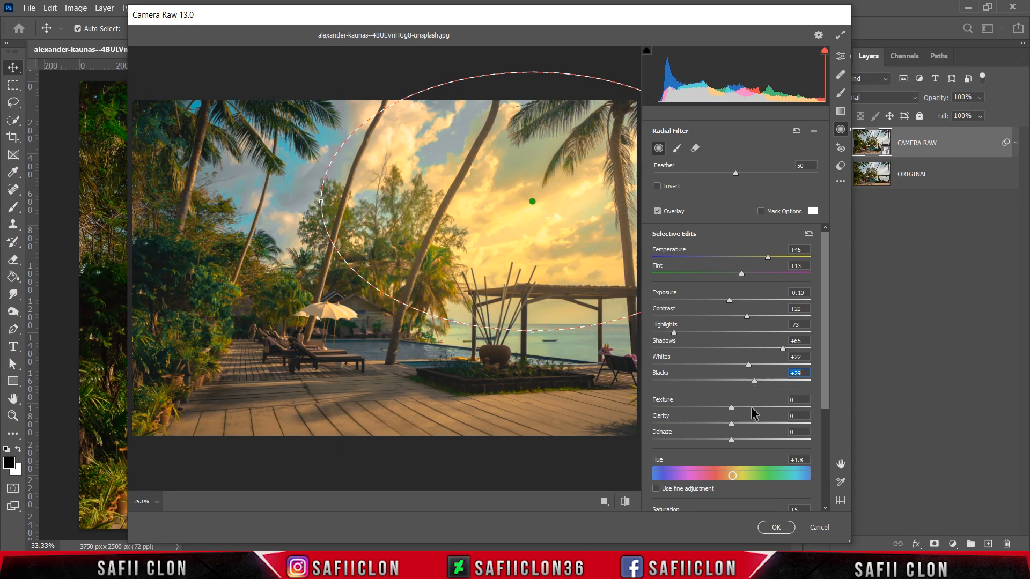
{"action": "left_click_drag", "start_coordinate": [731, 407], "coordinate": [734, 422]}
Enlarge the radial filter's ellipse in width and height so it covers more of the sky and palms
{"action": "left_click_drag", "start_coordinate": [320, 206], "coordinate": [257, 204]}
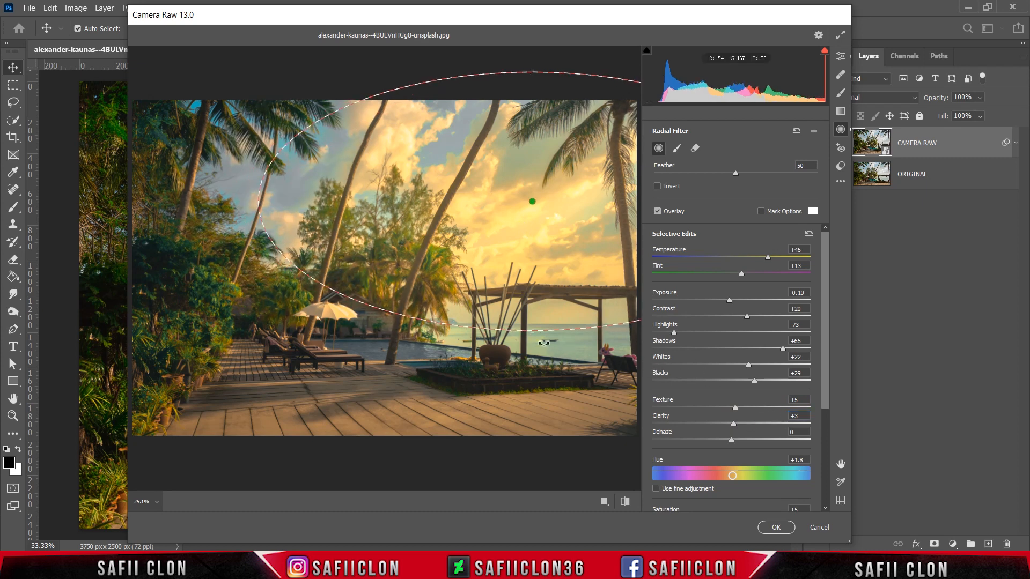
{"action": "left_click_drag", "start_coordinate": [523, 333], "coordinate": [536, 350]}
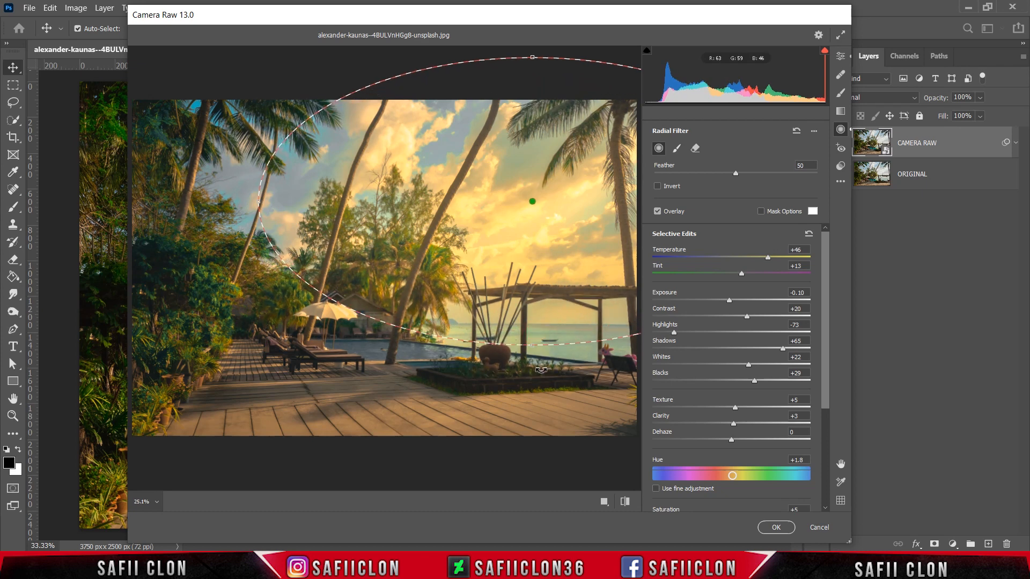
Stretch the radial filter's ellipse taller and reposition it over the sky, palms and pergola
{"action": "left_click_drag", "start_coordinate": [575, 267], "coordinate": [582, 285]}
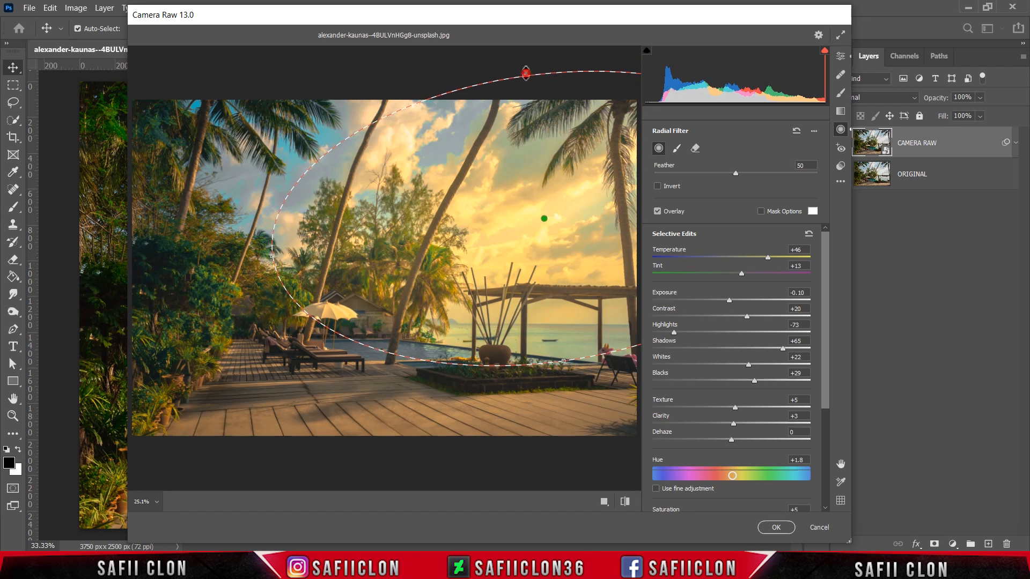
{"action": "left_click_drag", "start_coordinate": [525, 73], "coordinate": [527, 51]}
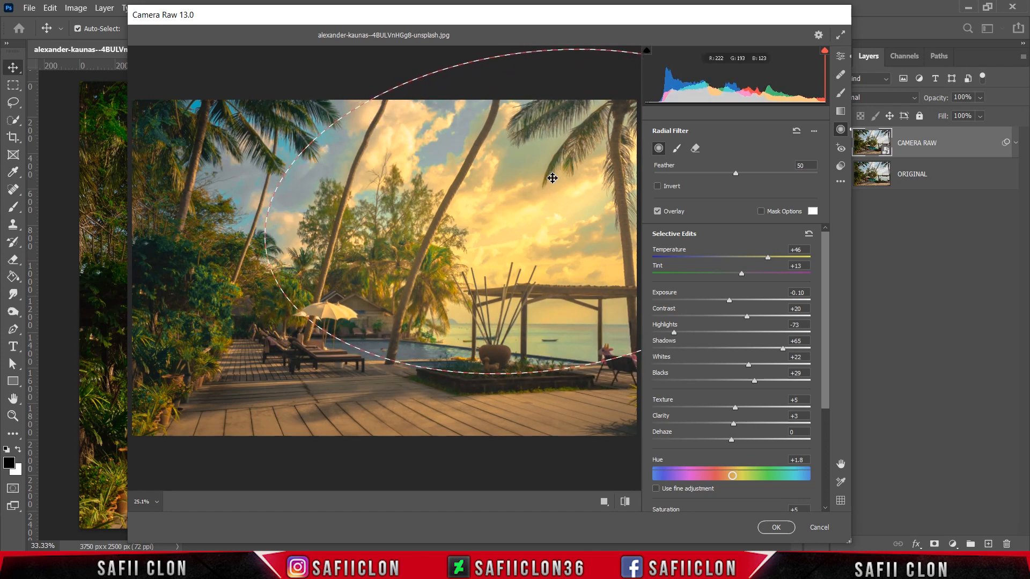
{"action": "left_click_drag", "start_coordinate": [552, 178], "coordinate": [536, 168]}
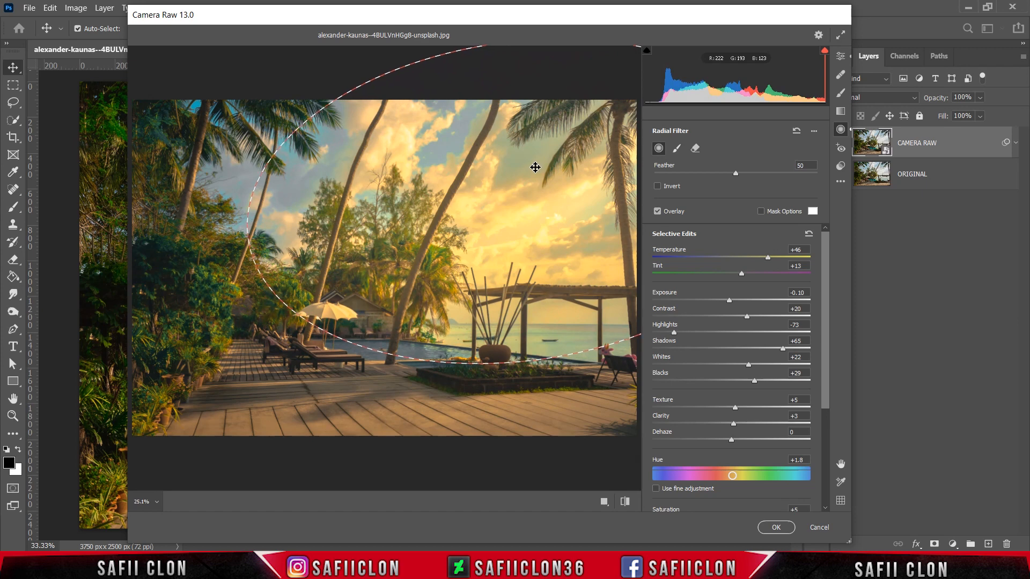
Draw a graduated filter from the photo's left edge to the umbrella with temperature -16, tint +15, exposure 0.00 and contrast -17
{"action": "left_click", "coordinate": [841, 111]}
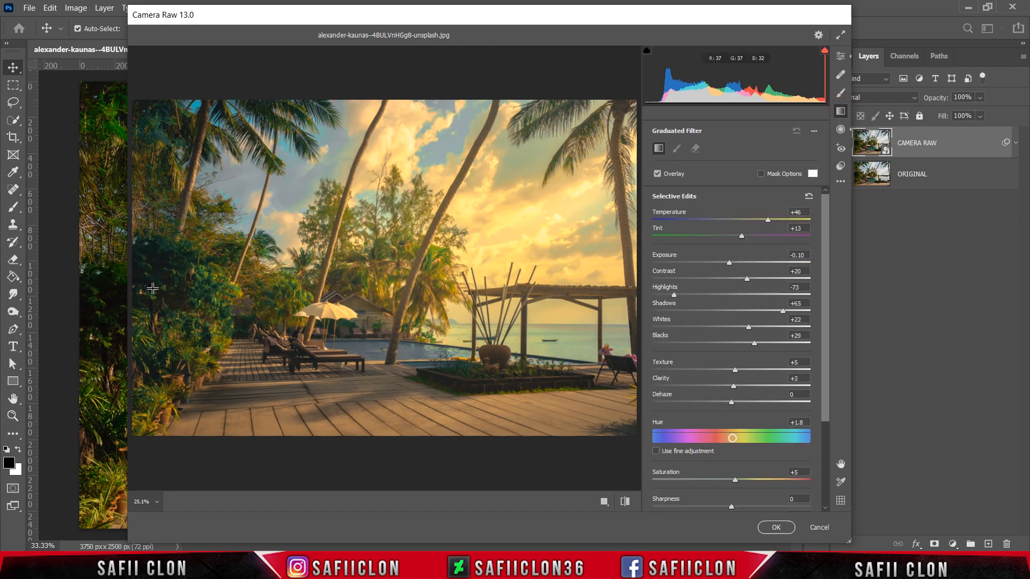
{"action": "left_click_drag", "start_coordinate": [152, 289], "coordinate": [337, 288]}
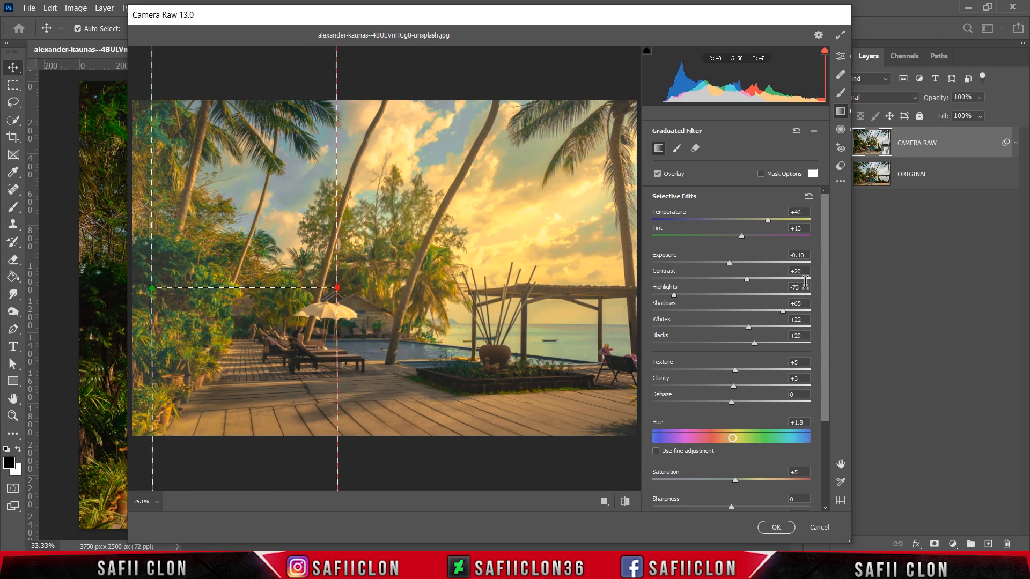
{"action": "left_click_drag", "start_coordinate": [767, 220], "coordinate": [723, 217]}
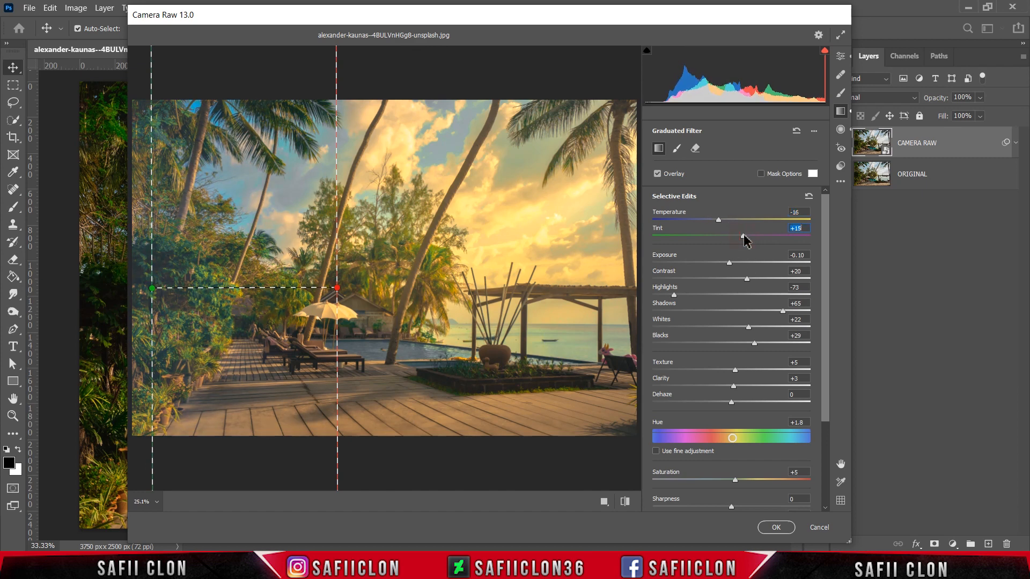
{"action": "double_click", "coordinate": [733, 263]}
{"action": "double_click", "coordinate": [733, 262]}
{"action": "left_click_drag", "start_coordinate": [747, 279], "coordinate": [723, 280]}
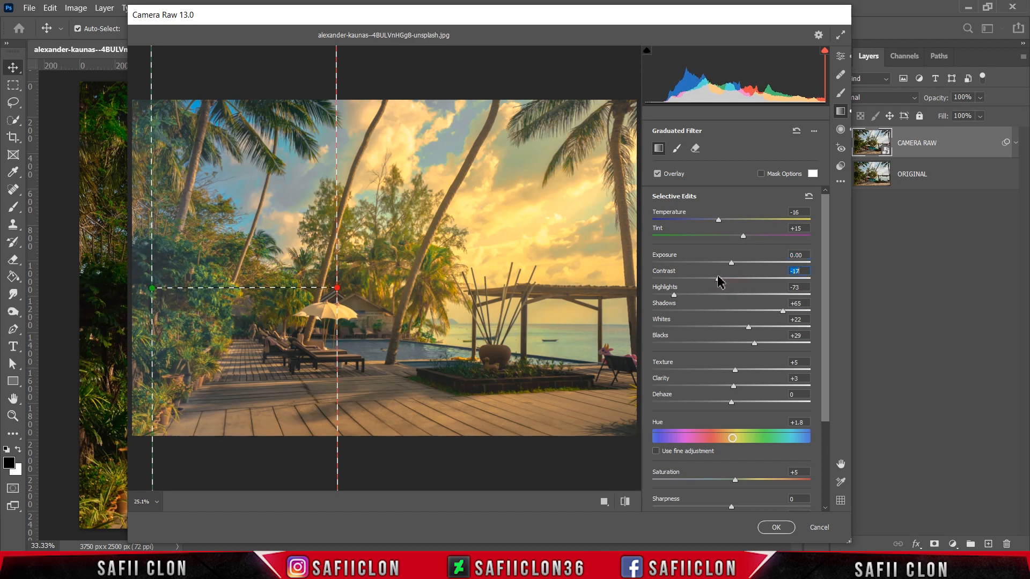
Set the foliage graduated filter's highlights to +17, shadows to +22, whites to +36 and blacks to -3
{"action": "left_click", "coordinate": [676, 296]}
{"action": "left_click_drag", "start_coordinate": [677, 297], "coordinate": [746, 302]}
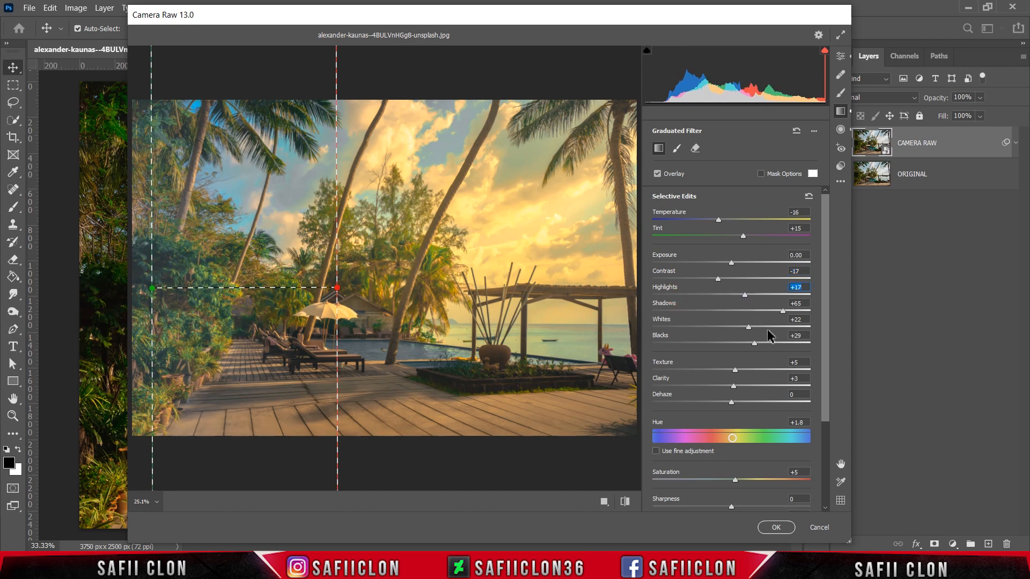
{"action": "left_click_drag", "start_coordinate": [782, 311], "coordinate": [747, 313]}
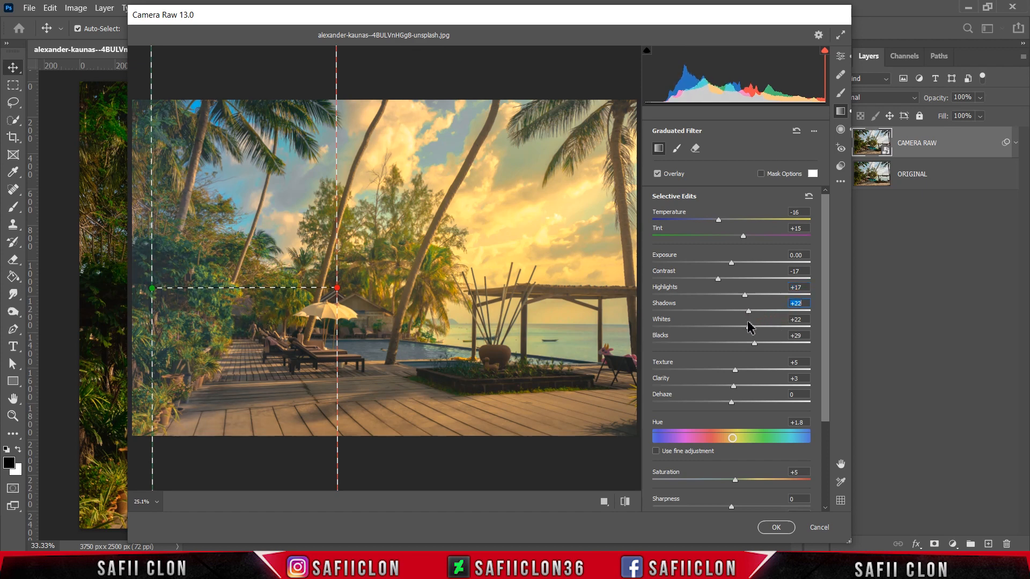
{"action": "left_click_drag", "start_coordinate": [752, 329], "coordinate": [728, 334]}
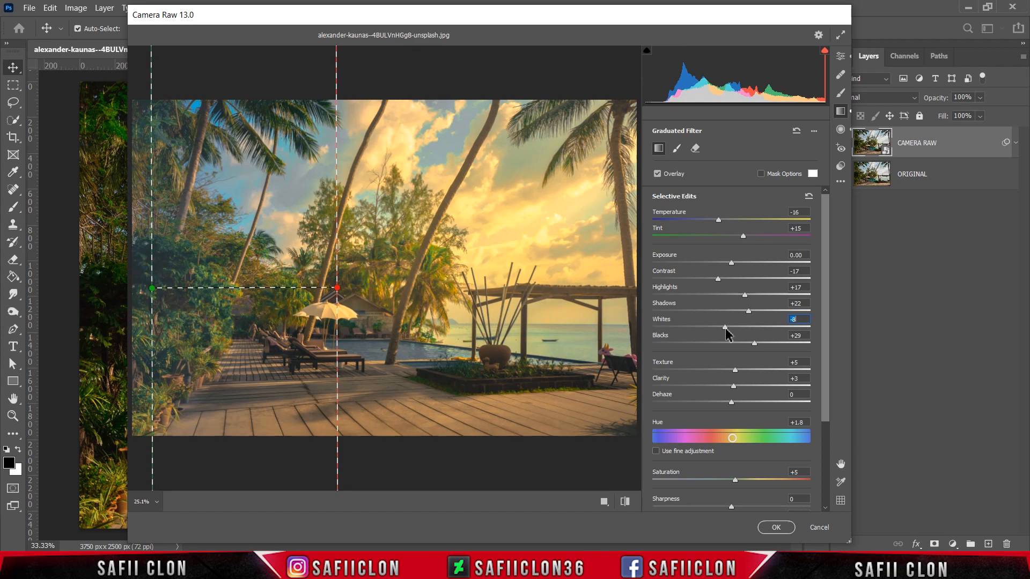
{"action": "mouse_move", "coordinate": [727, 334]}
{"action": "left_mouse_down"}
{"action": "mouse_move", "coordinate": [761, 340]}
{"action": "mouse_move", "coordinate": [729, 342]}
{"action": "left_mouse_up"}
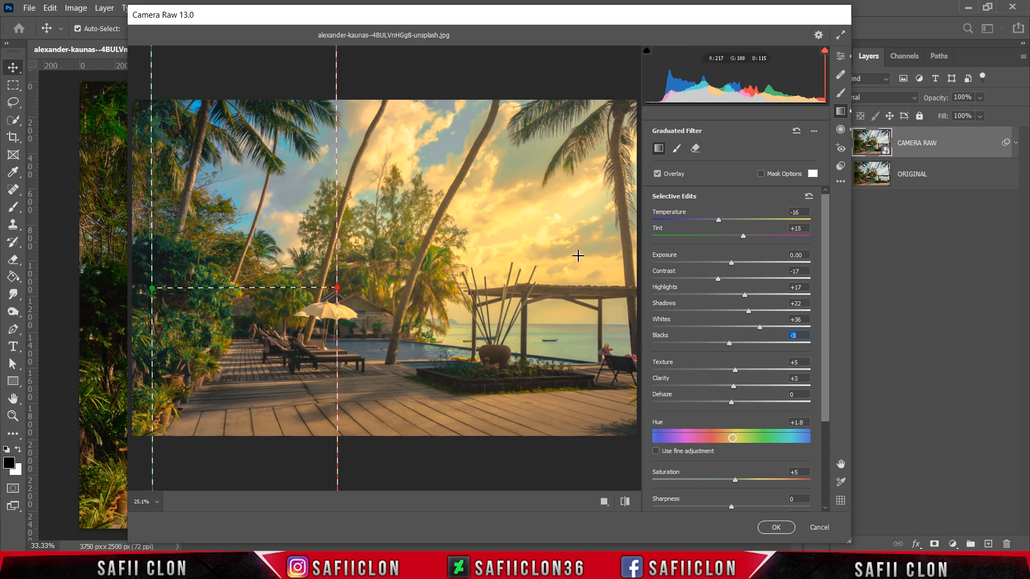
Draw a second graduated filter upward over the wooden deck with temperature +34, tint +15 and exposure +1.65
{"action": "left_click_drag", "start_coordinate": [481, 449], "coordinate": [477, 356]}
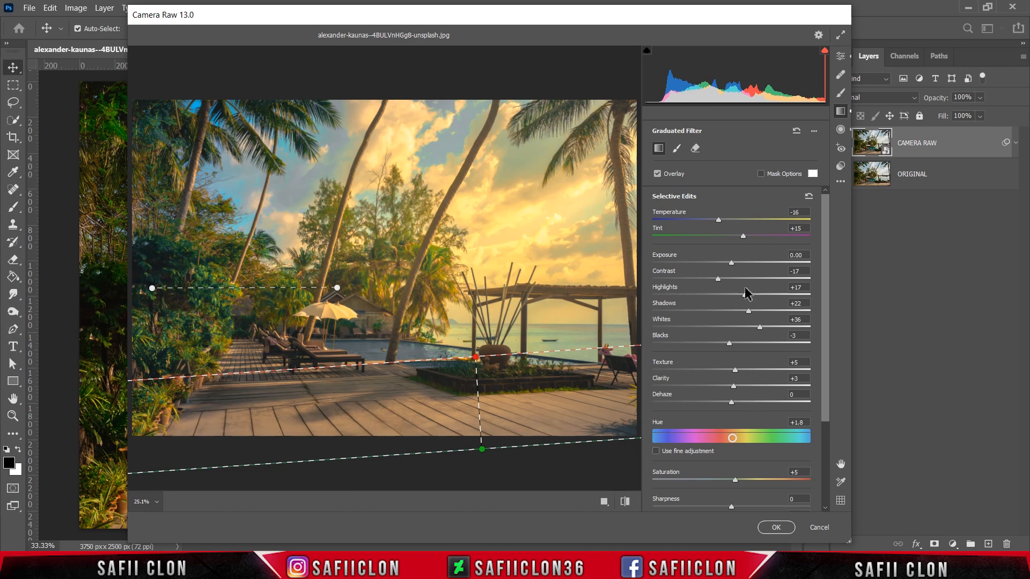
{"action": "left_click_drag", "start_coordinate": [718, 219], "coordinate": [760, 225]}
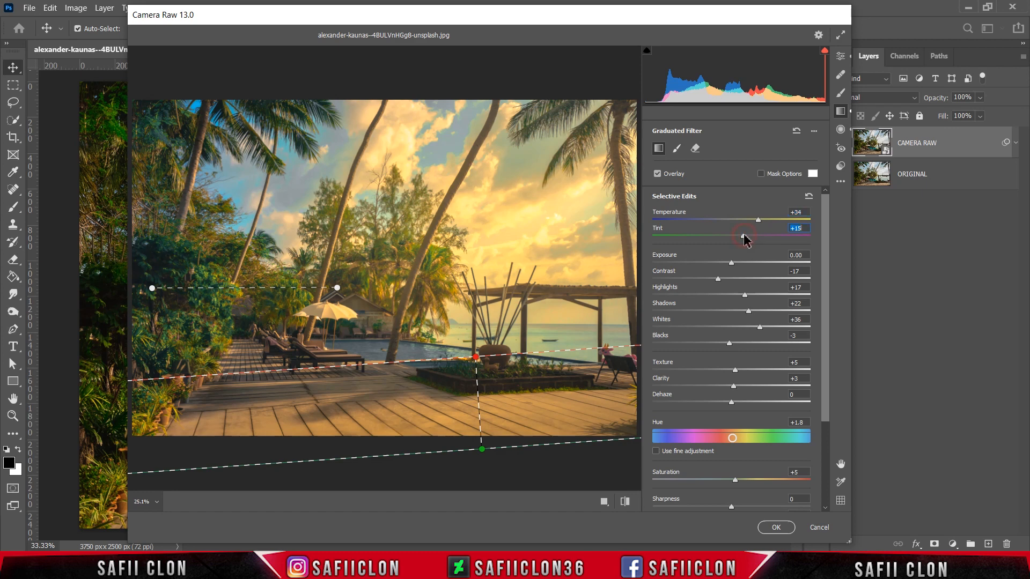
{"action": "left_click_drag", "start_coordinate": [732, 262], "coordinate": [764, 257]}
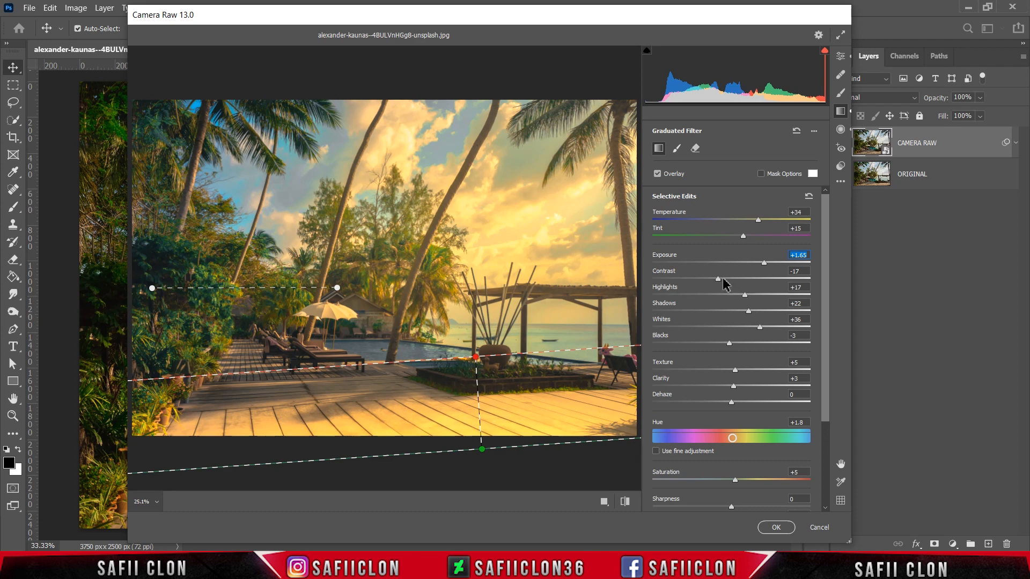
Set the deck graduated filter's contrast to +28, highlights to +20, whites to +34 and blacks to +1
{"action": "left_click_drag", "start_coordinate": [718, 279], "coordinate": [743, 283]}
{"action": "left_click", "coordinate": [745, 294]}
{"action": "left_click", "coordinate": [760, 327]}
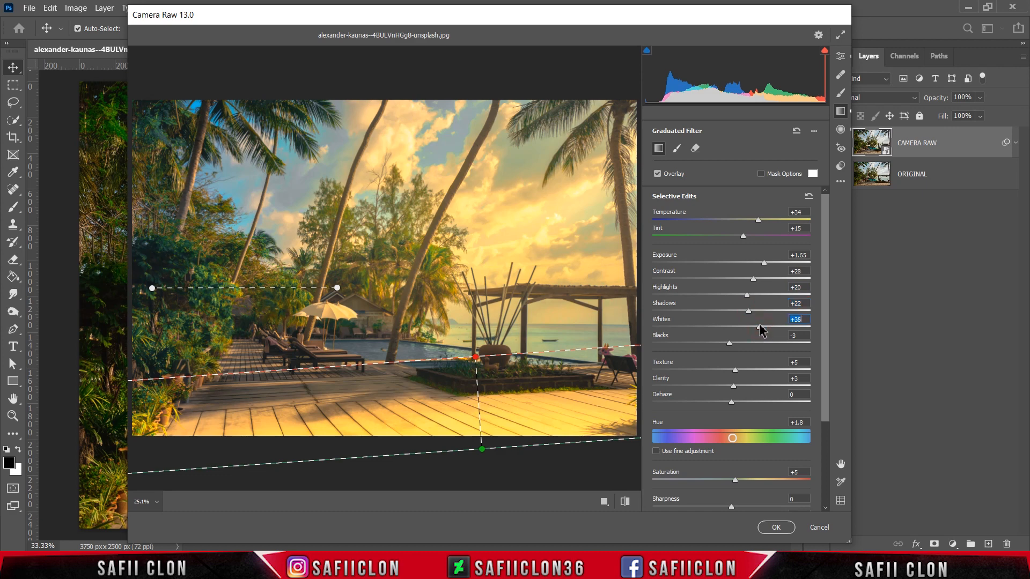
{"action": "double_click", "coordinate": [731, 343]}
Tilt the deck graduated filter slightly and shift it lower so its upper boundary runs along the planter
{"action": "left_click_drag", "start_coordinate": [476, 361], "coordinate": [470, 360]}
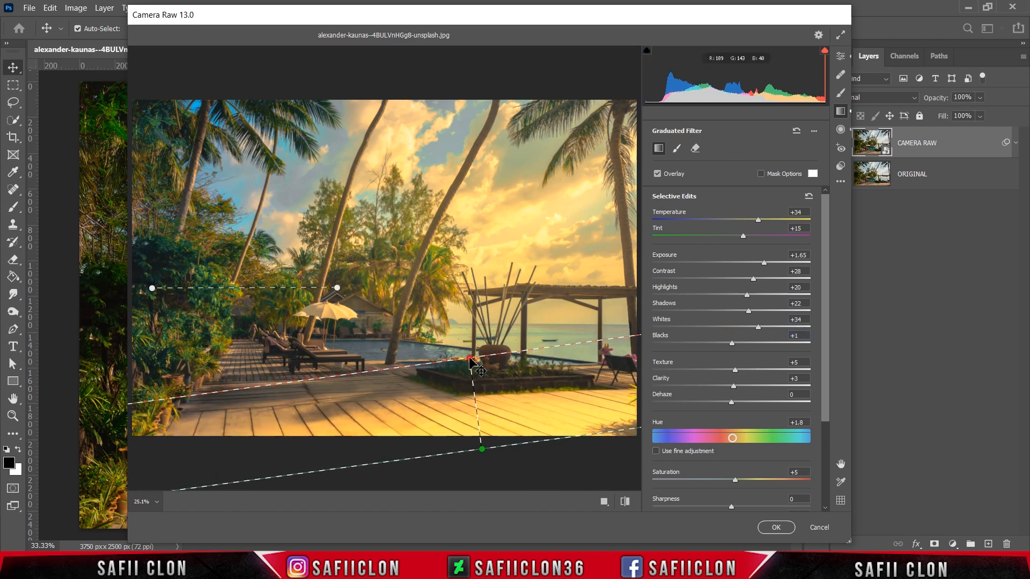
{"action": "left_click_drag", "start_coordinate": [486, 449], "coordinate": [486, 446]}
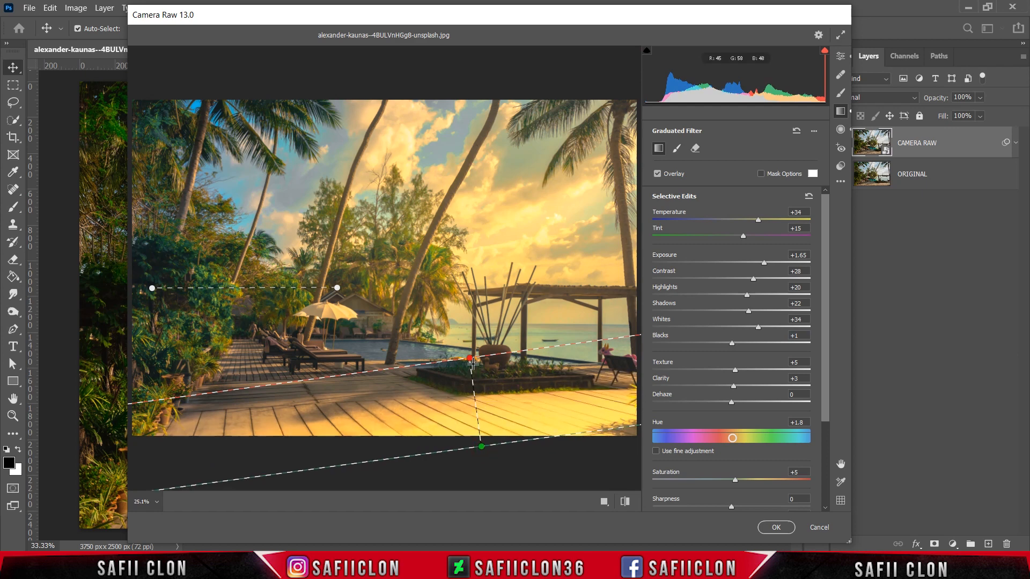
{"action": "mouse_move", "coordinate": [474, 382]}
{"action": "left_mouse_down"}
{"action": "mouse_move", "coordinate": [529, 380]}
{"action": "mouse_move", "coordinate": [271, 393]}
{"action": "mouse_move", "coordinate": [547, 387]}
{"action": "mouse_move", "coordinate": [326, 397]}
{"action": "mouse_move", "coordinate": [466, 393]}
{"action": "left_mouse_up"}
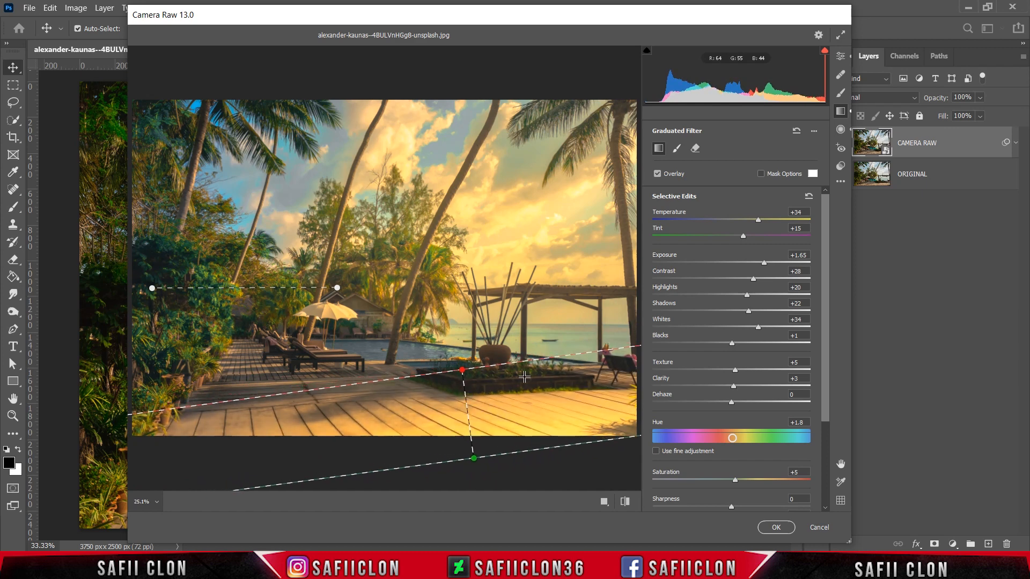
{"action": "left_click_drag", "start_coordinate": [477, 369], "coordinate": [478, 361]}
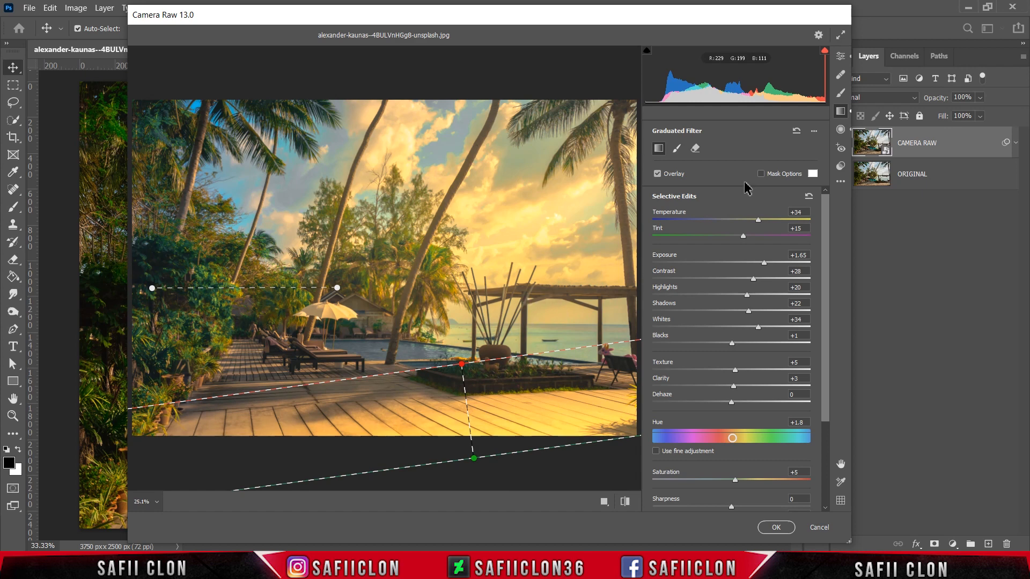
Check the grade in the before/after views and apply the Camera Raw Filter to the CAMERA RAW layer
{"action": "left_click", "coordinate": [842, 56]}
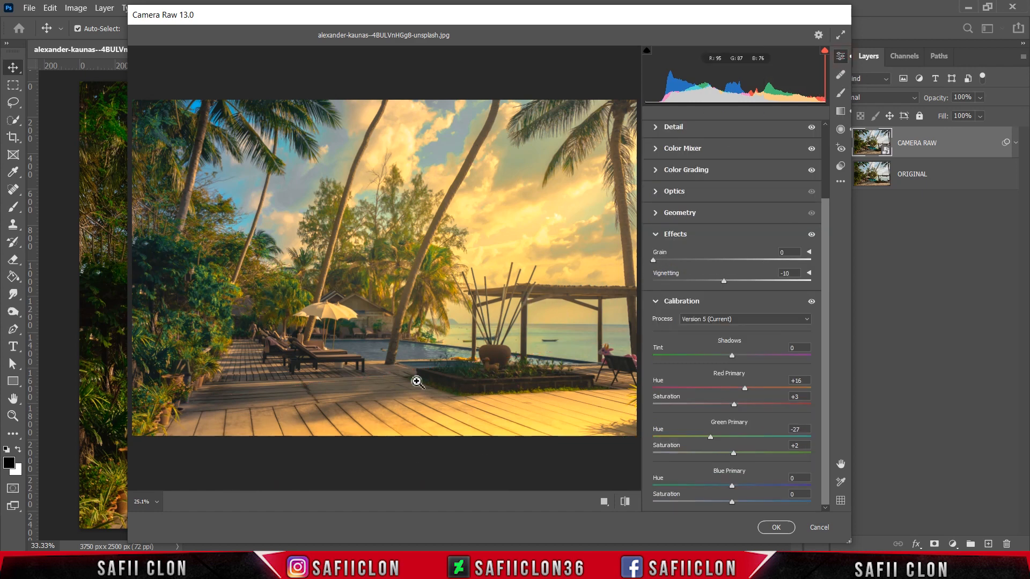
{"action": "left_click", "coordinate": [604, 502]}
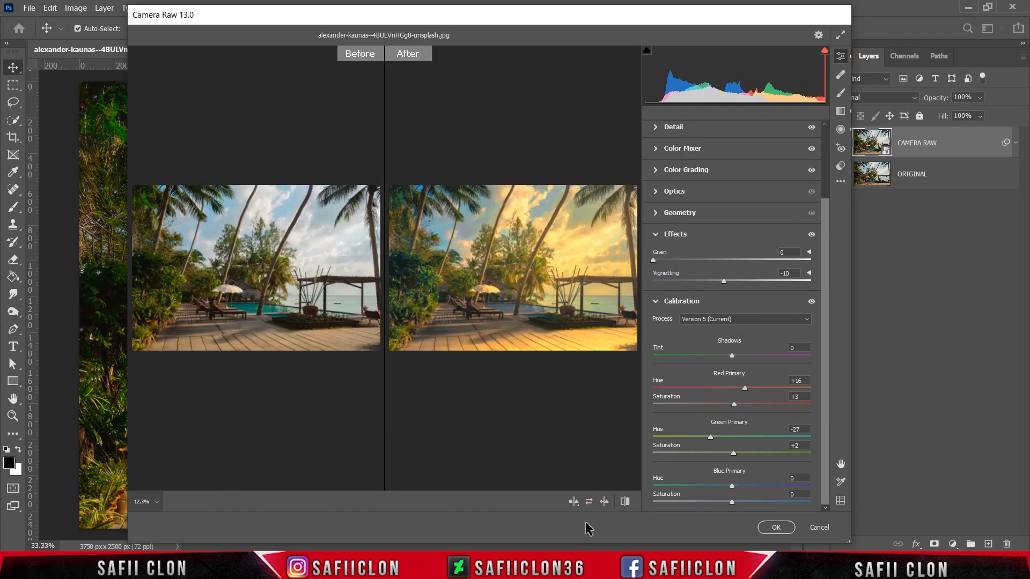
{"action": "left_click", "coordinate": [574, 502]}
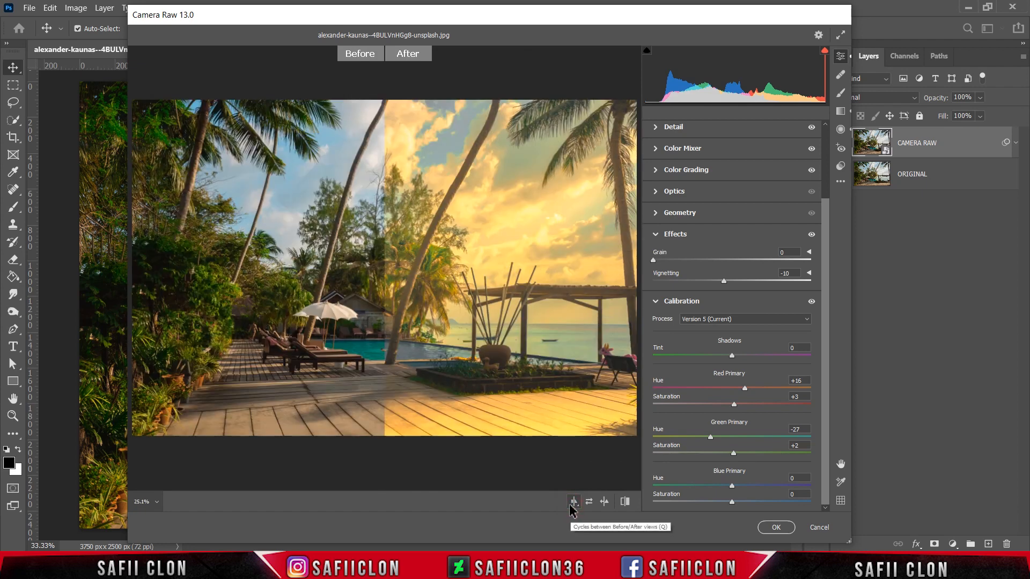
{"action": "left_click", "coordinate": [573, 502]}
{"action": "left_click", "coordinate": [574, 502]}
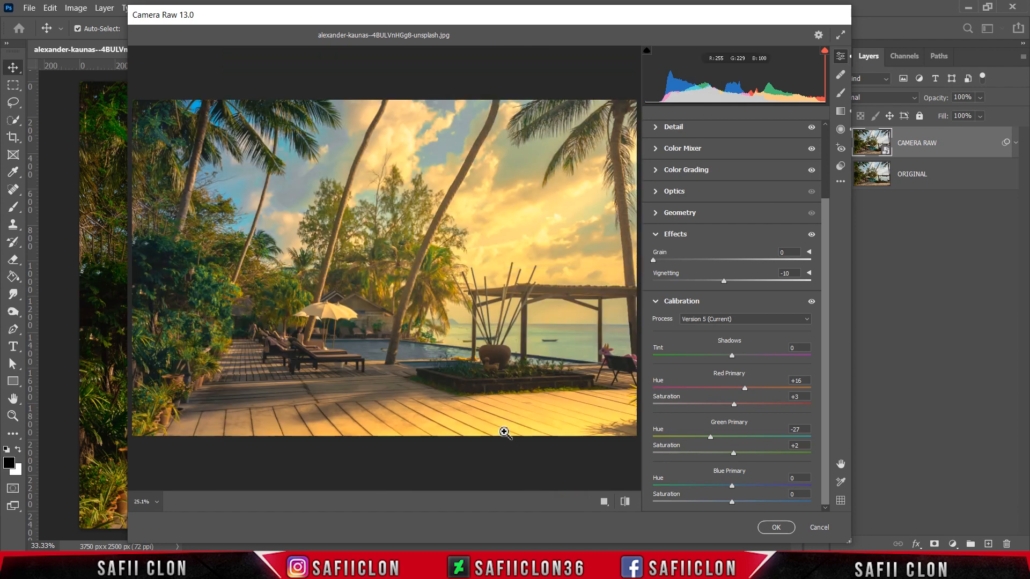
{"action": "left_click", "coordinate": [775, 528]}
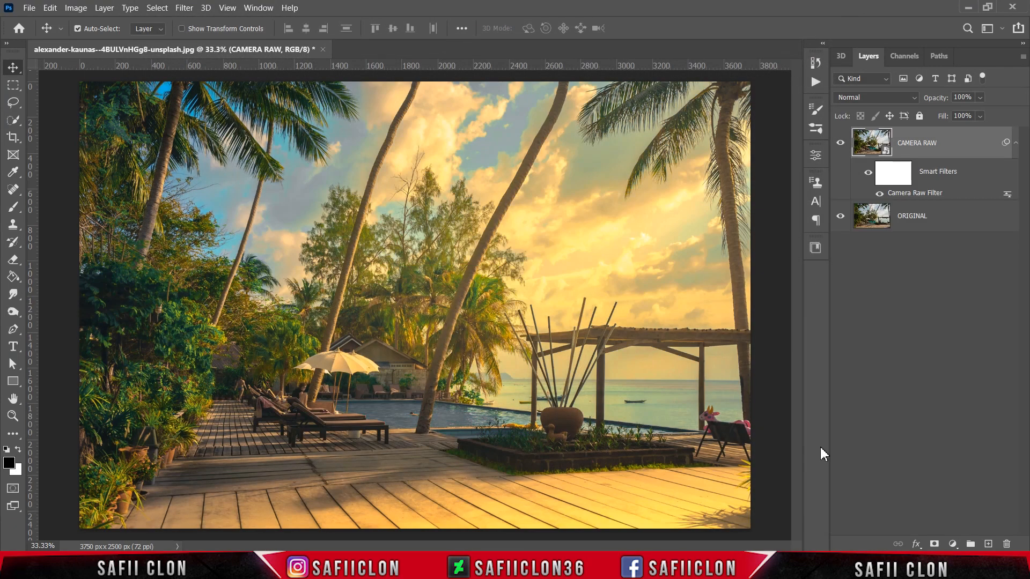
Compare the graded photo with the original by toggling the CAMERA RAW layer's visibility, leaving it visible
{"action": "left_click", "coordinate": [840, 144]}
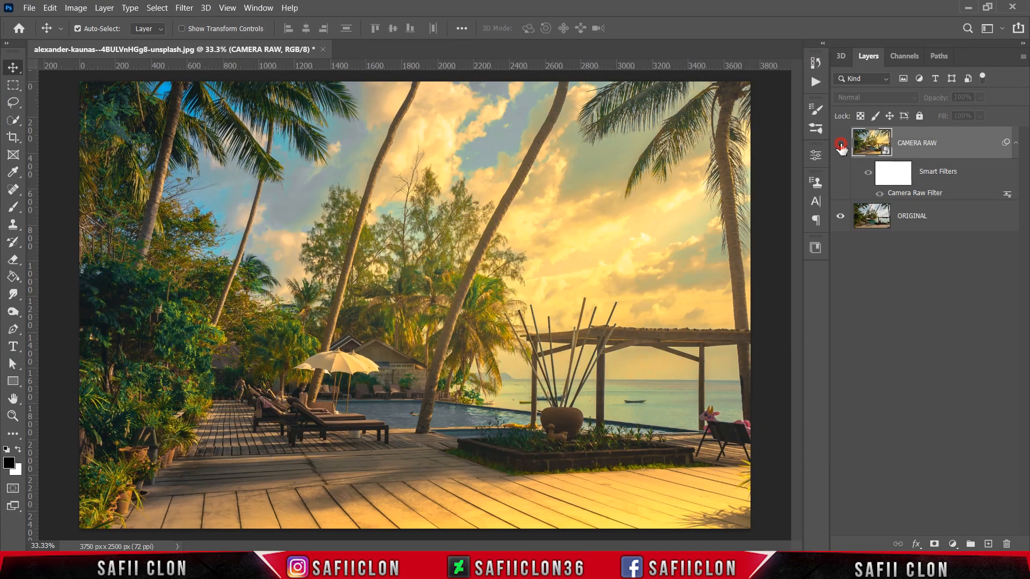
{"action": "left_click", "coordinate": [841, 144]}
{"action": "left_click", "coordinate": [841, 143]}
{"action": "left_click", "coordinate": [841, 143]}
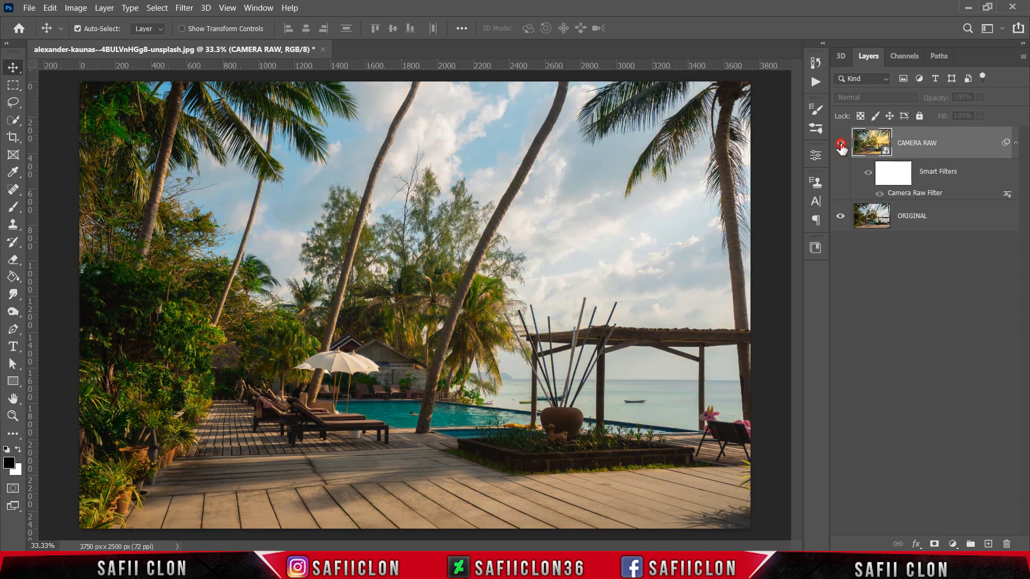
{"action": "left_click", "coordinate": [841, 144]}
{"action": "left_click", "coordinate": [841, 143]}
{"action": "left_click", "coordinate": [840, 144]}
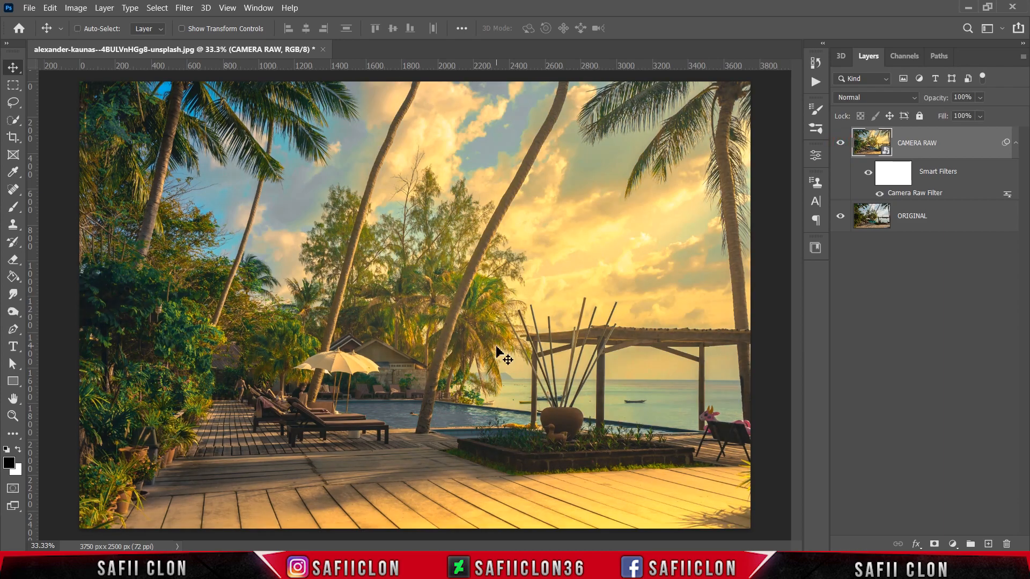
Inspect the graded photo's detail up close and return to the full-image view at 33.3%
{"action": "key", "text": "ctrl+plus"}
{"action": "key", "text": "ctrl+plus"}
{"action": "key", "text": "ctrl+plus"}
{"action": "key", "text": "ctrl+minus"}
{"action": "key", "text": "ctrl+minus"}
{"action": "key", "text": "ctrl+minus"}
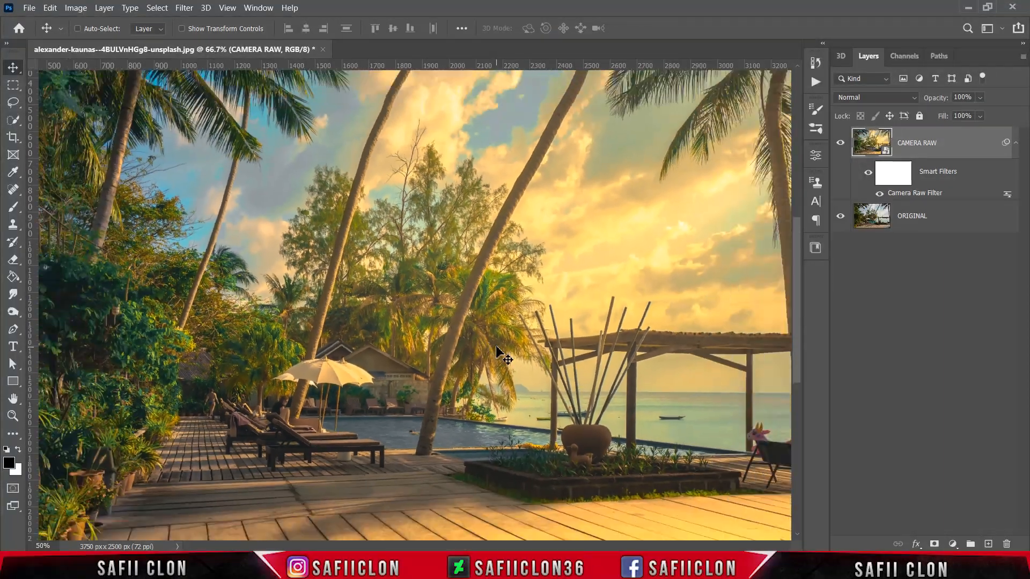
{"action": "key", "text": "ctrl+minus"}
{"action": "key", "text": "ctrl+minus"}
{"action": "key", "text": "ctrl+plus"}
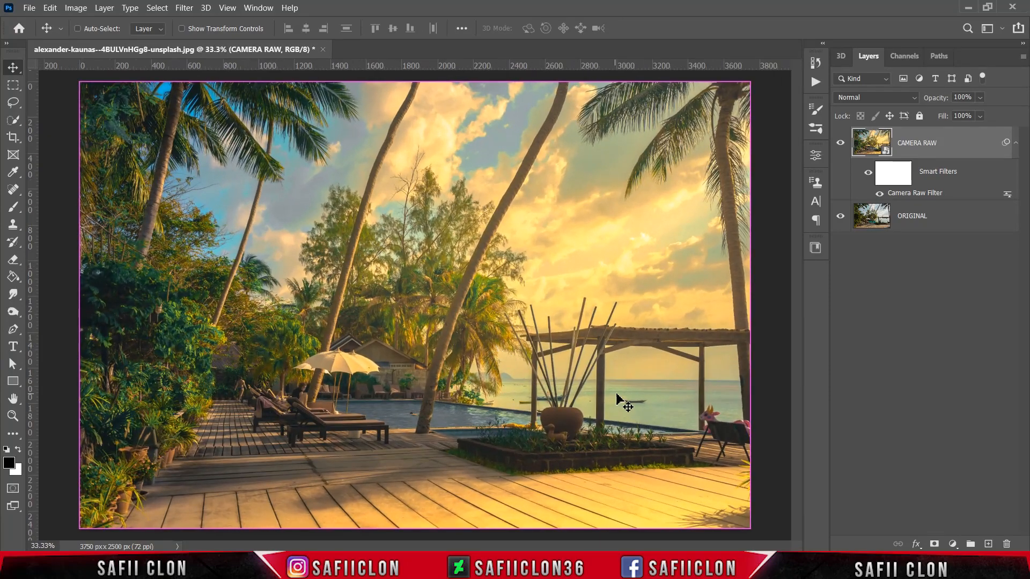